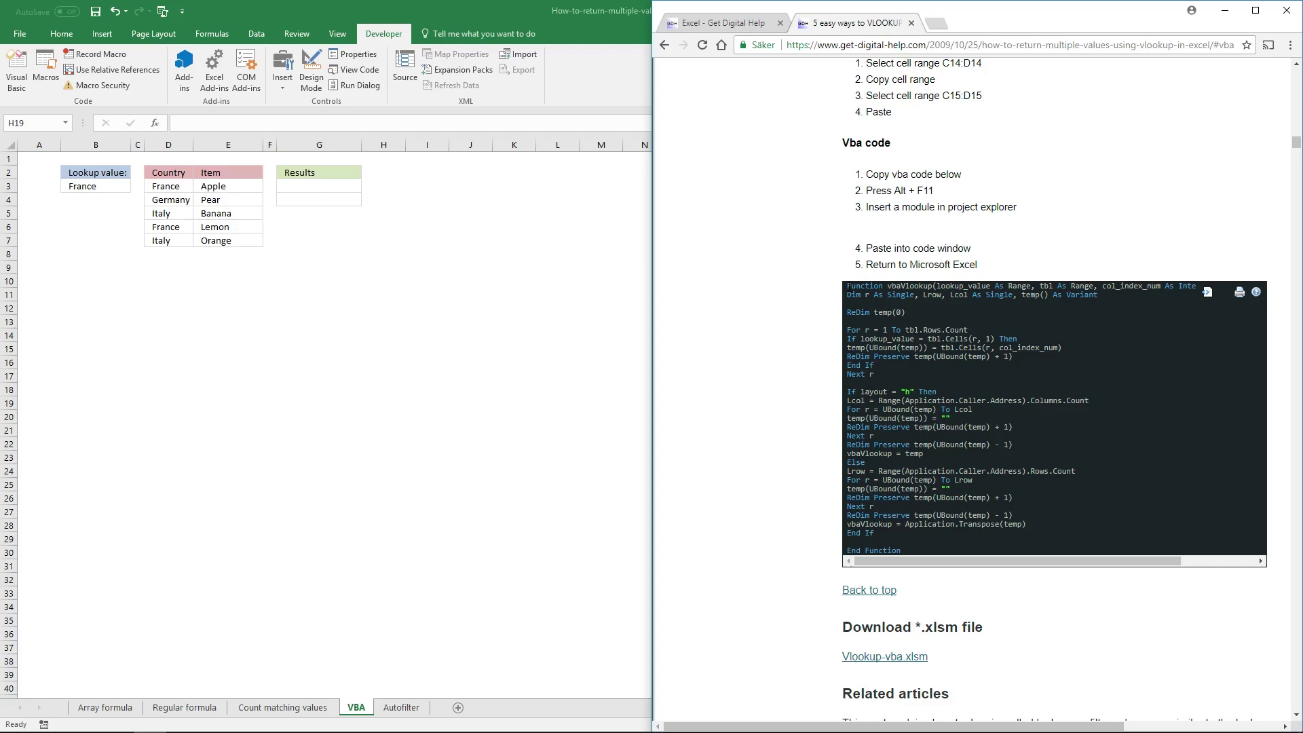
Select the vbaVlookup code listing on the tutorial page, then maximize the Excel workbook.
left_click_drag(847, 286, 956, 551)
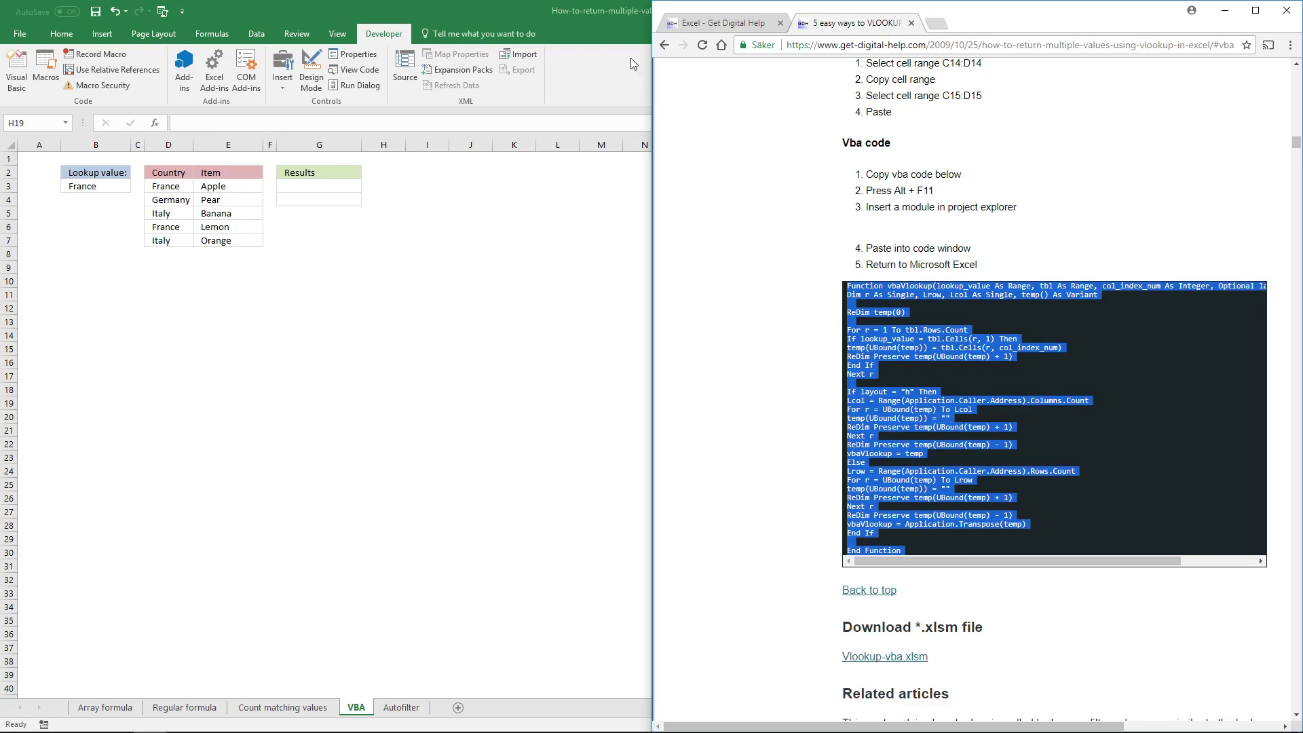
double_click(585, 20)
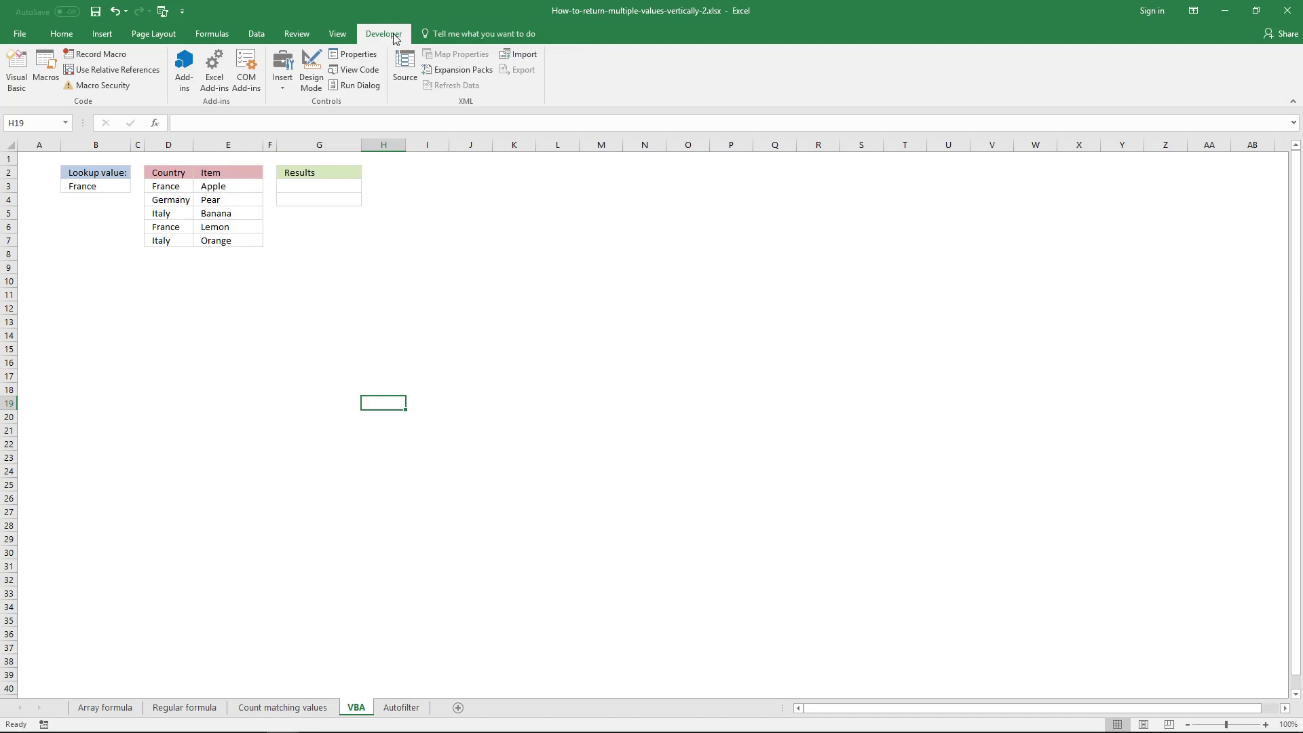
Open the Visual Basic editor and select the workbook's VBAProject in the Project Explorer.
left_click(24, 89)
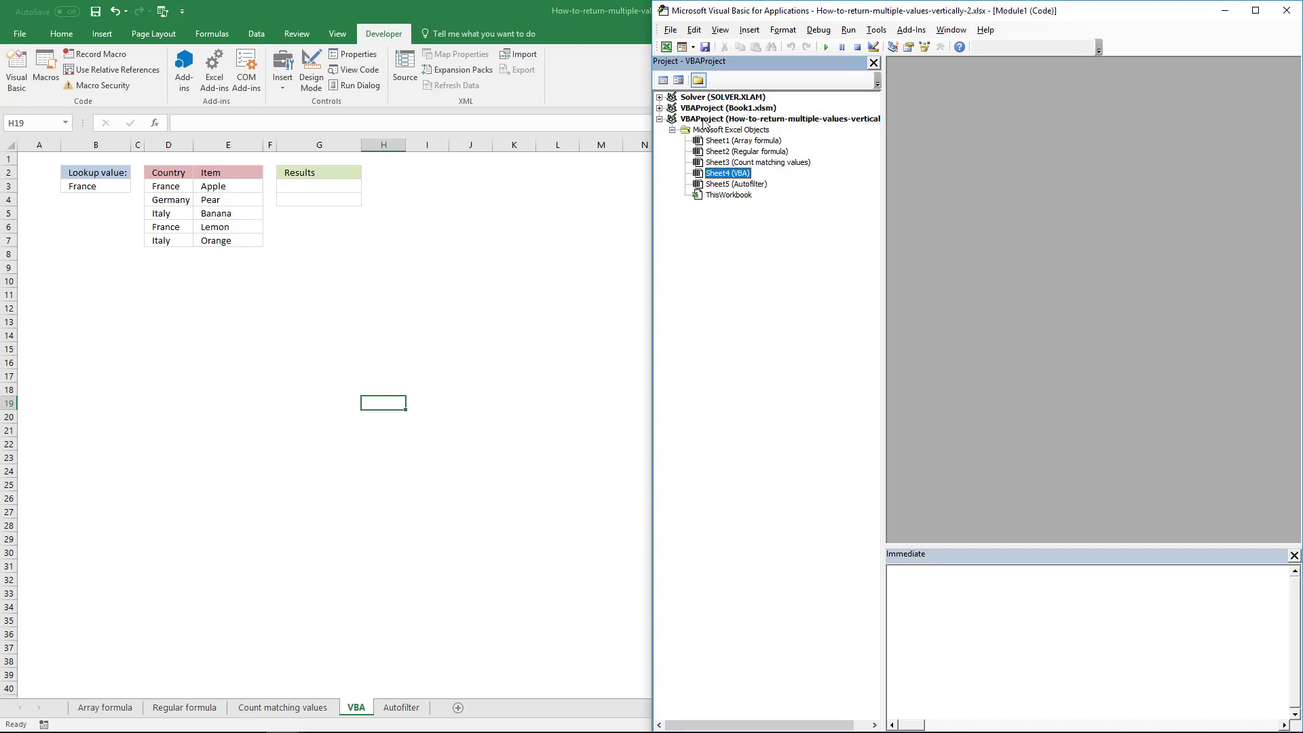
left_click(743, 120)
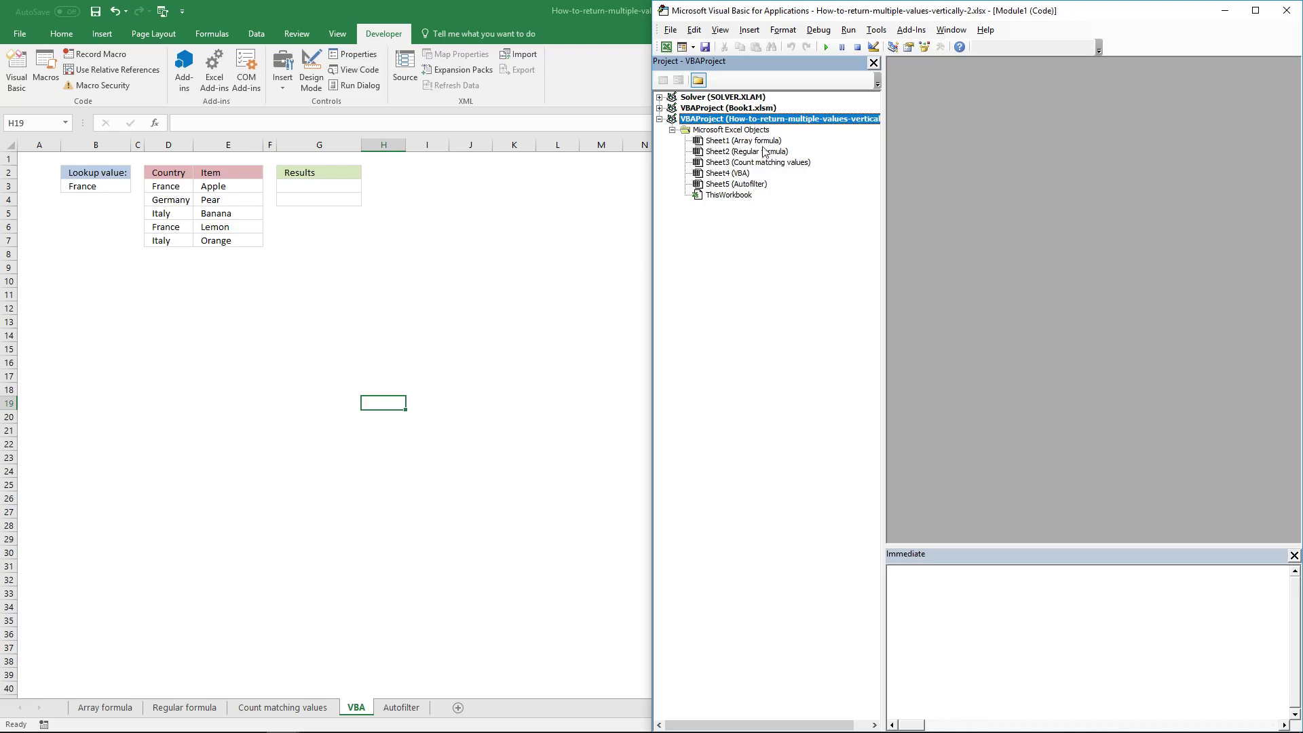
Insert a new code module, Module1, under the workbook's VBAProject.
right_click(763, 122)
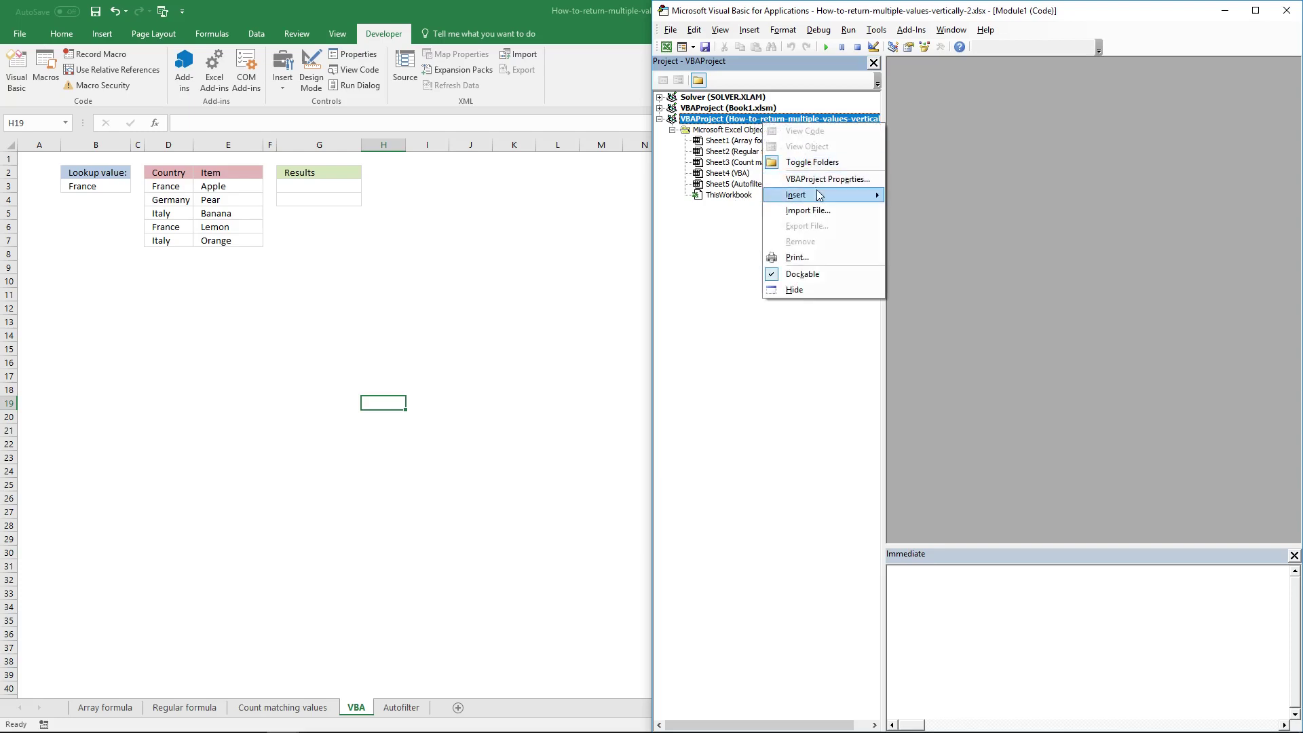
mouse_move(818, 197)
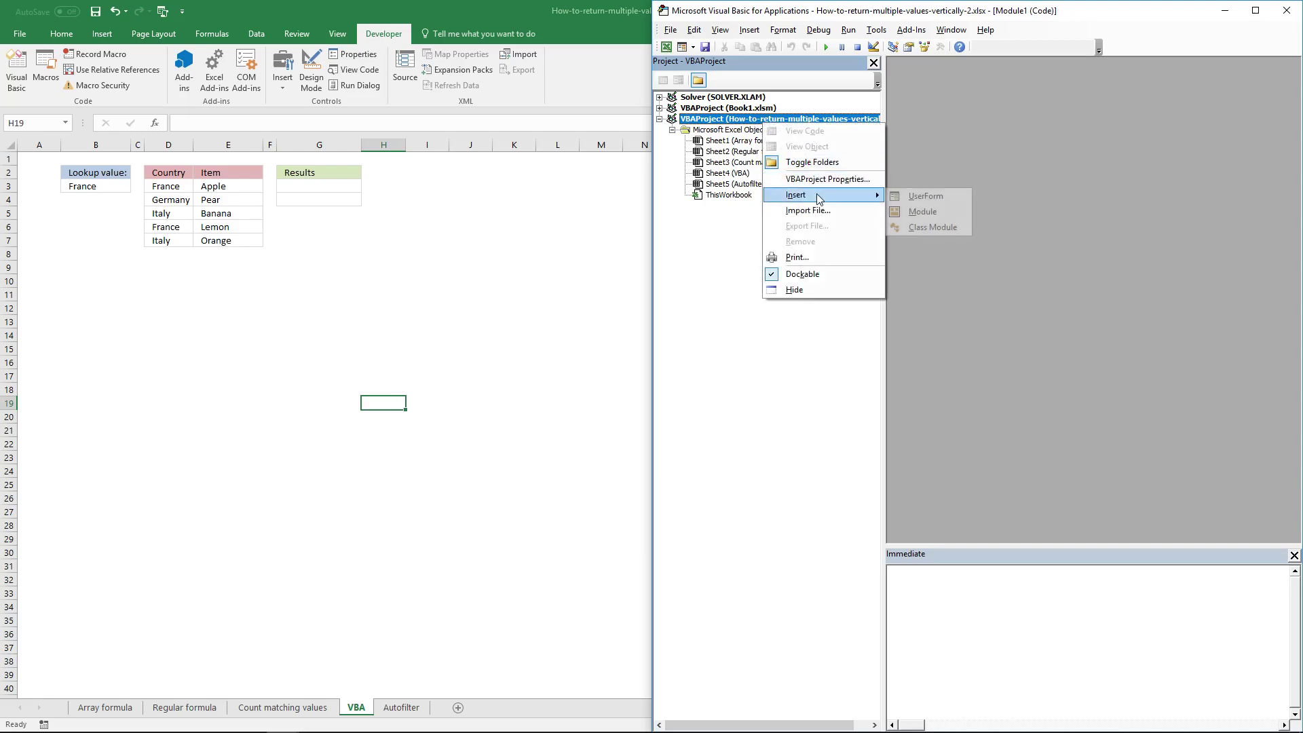
left_click(942, 217)
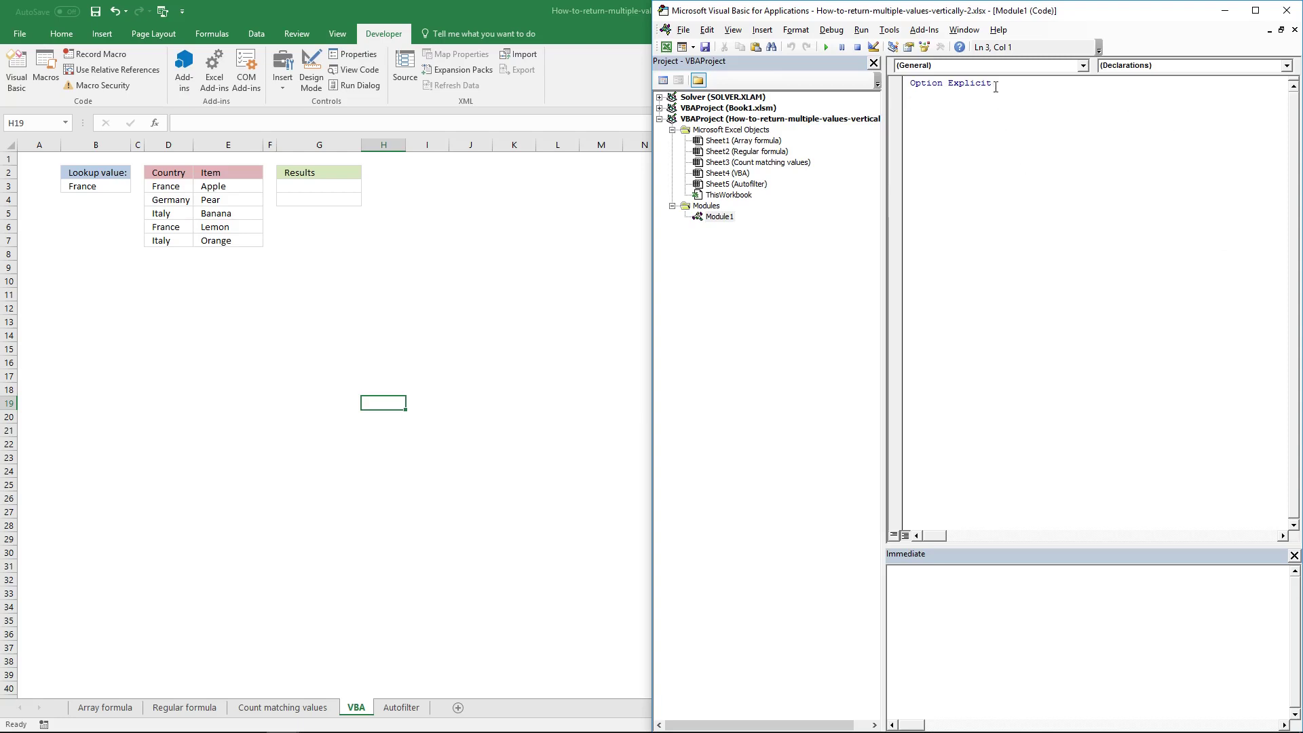
Replace Option Explicit in Module1 with the pasted vbaVlookup function, then return Excel to full screen.
left_click_drag(995, 86, 909, 81)
key("Delete")
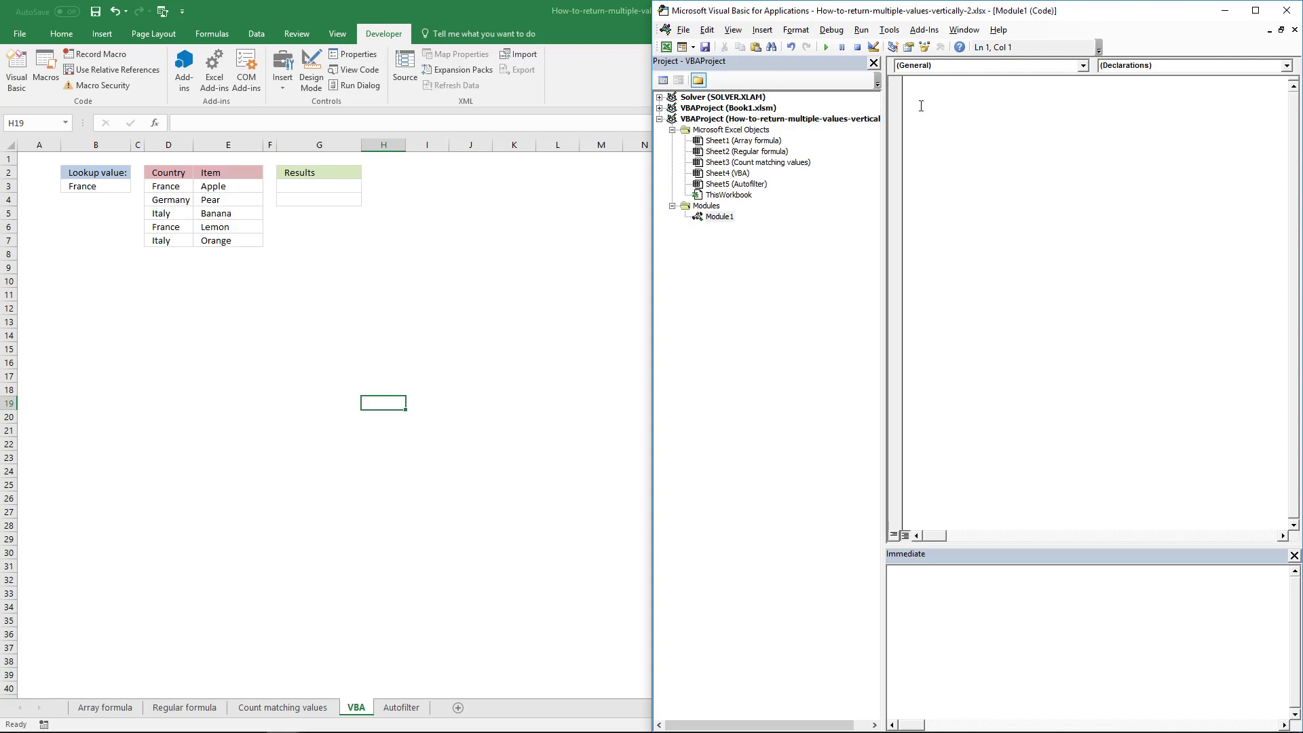
right_click(939, 103)
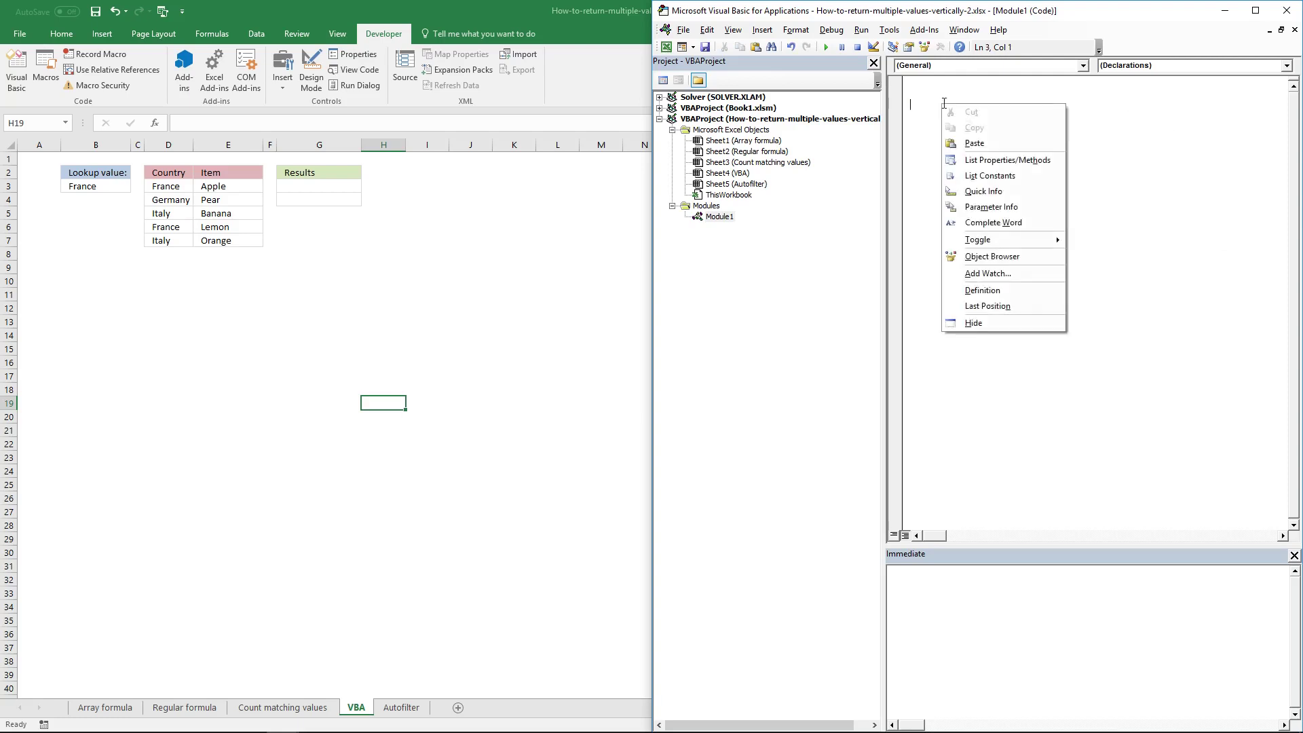
left_click(990, 144)
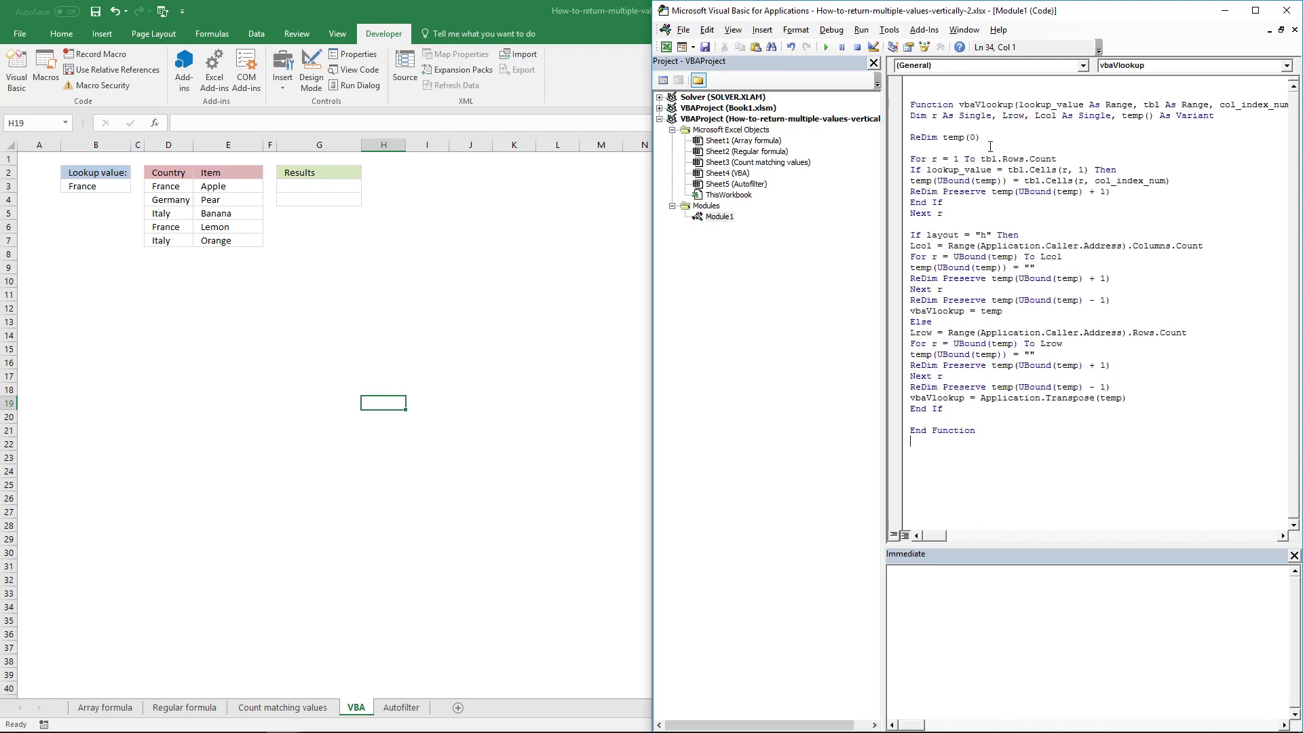
double_click(993, 104)
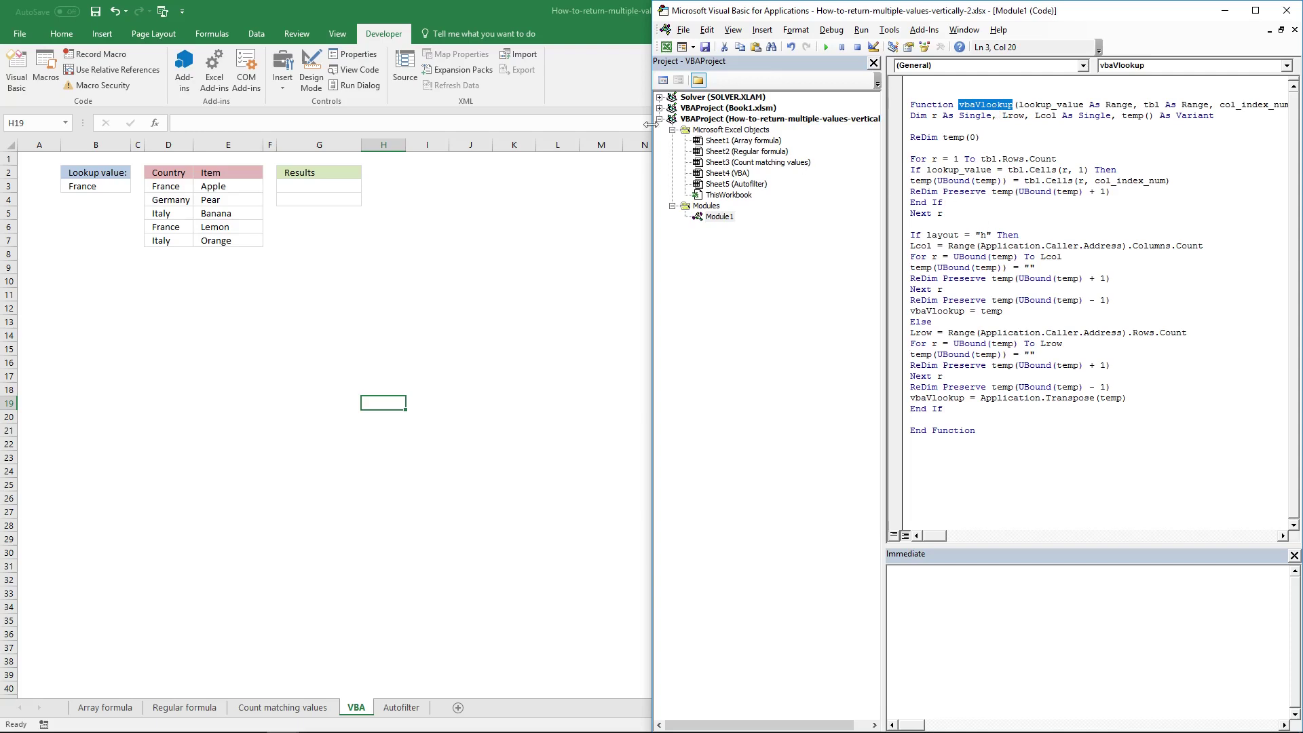
double_click(543, 14)
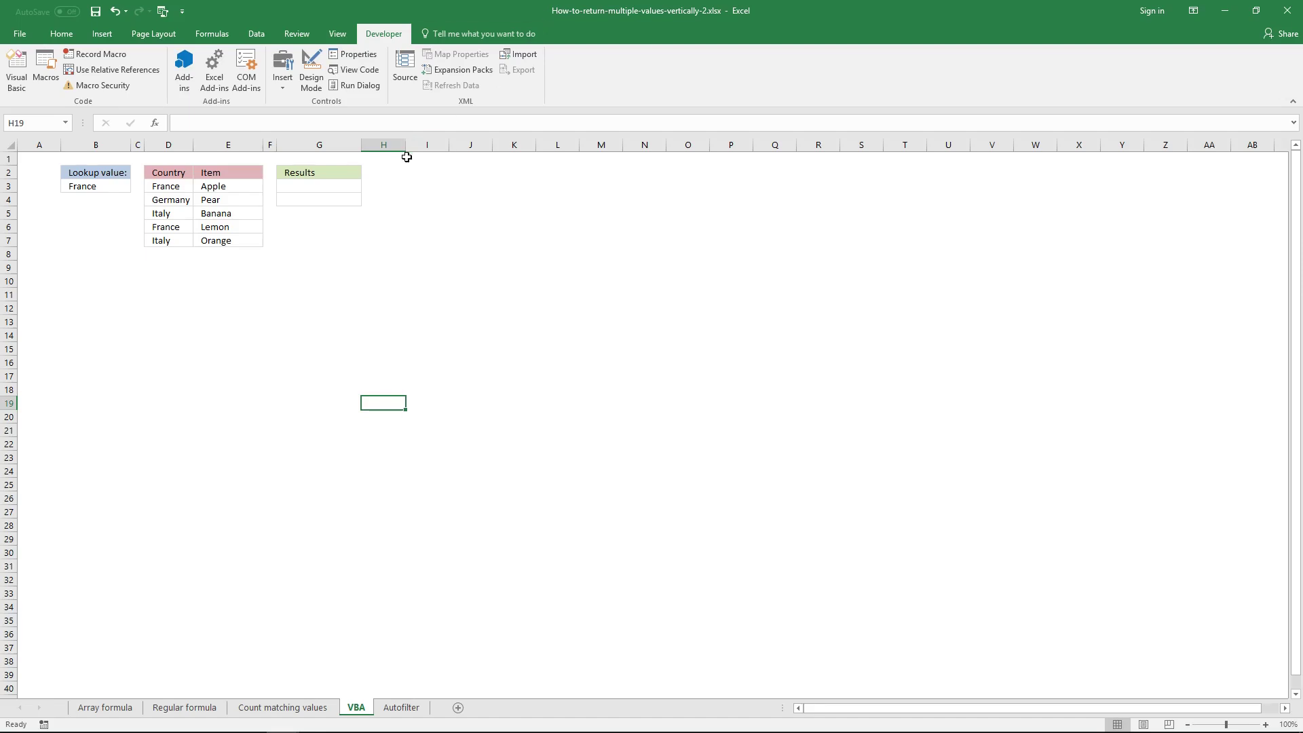
Start the formula =vbaVlookup( in cell G3 under Results.
left_click(321, 185)
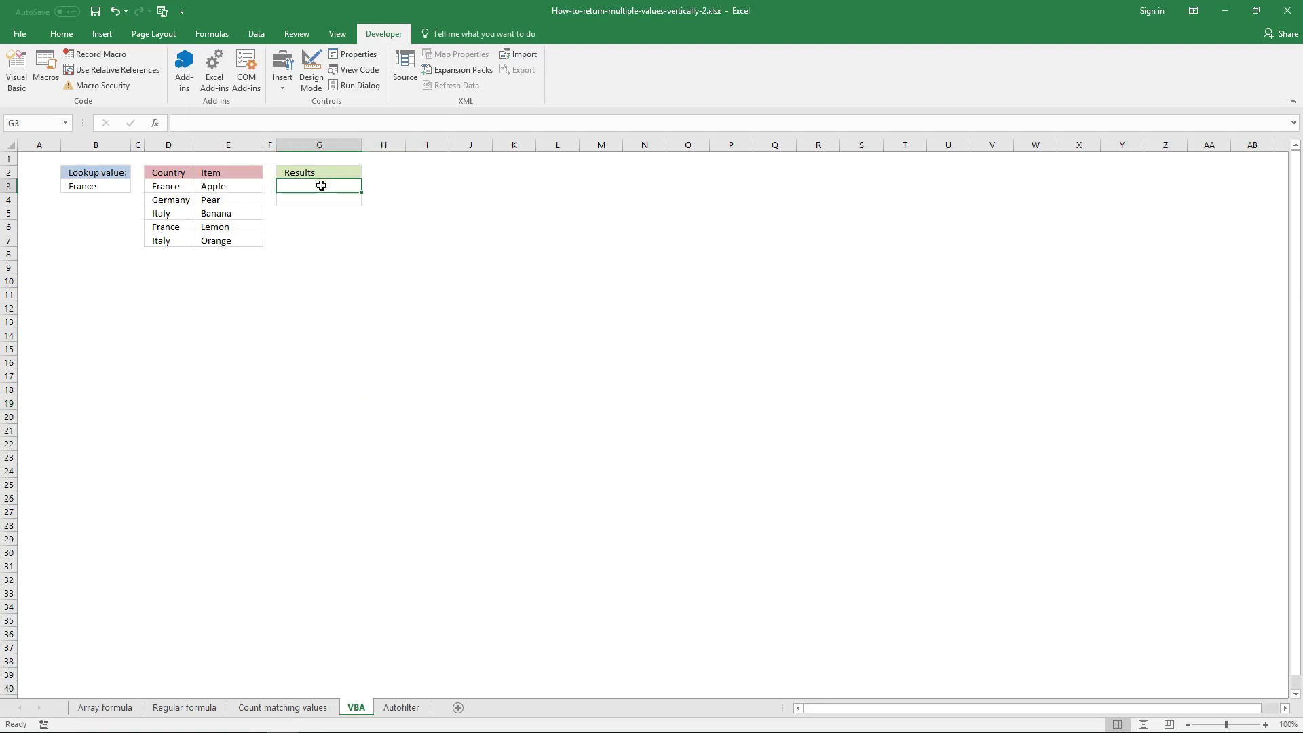
left_click(364, 119)
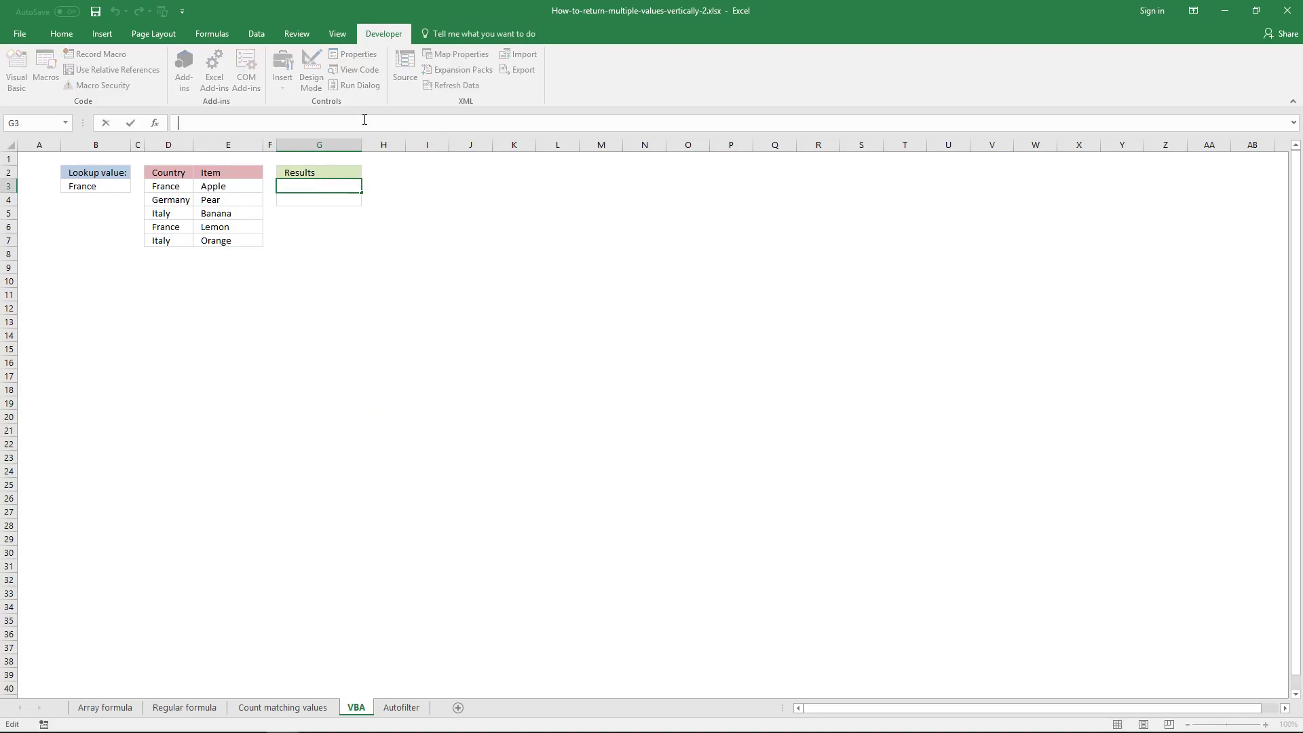
type("=vbaVlookup")
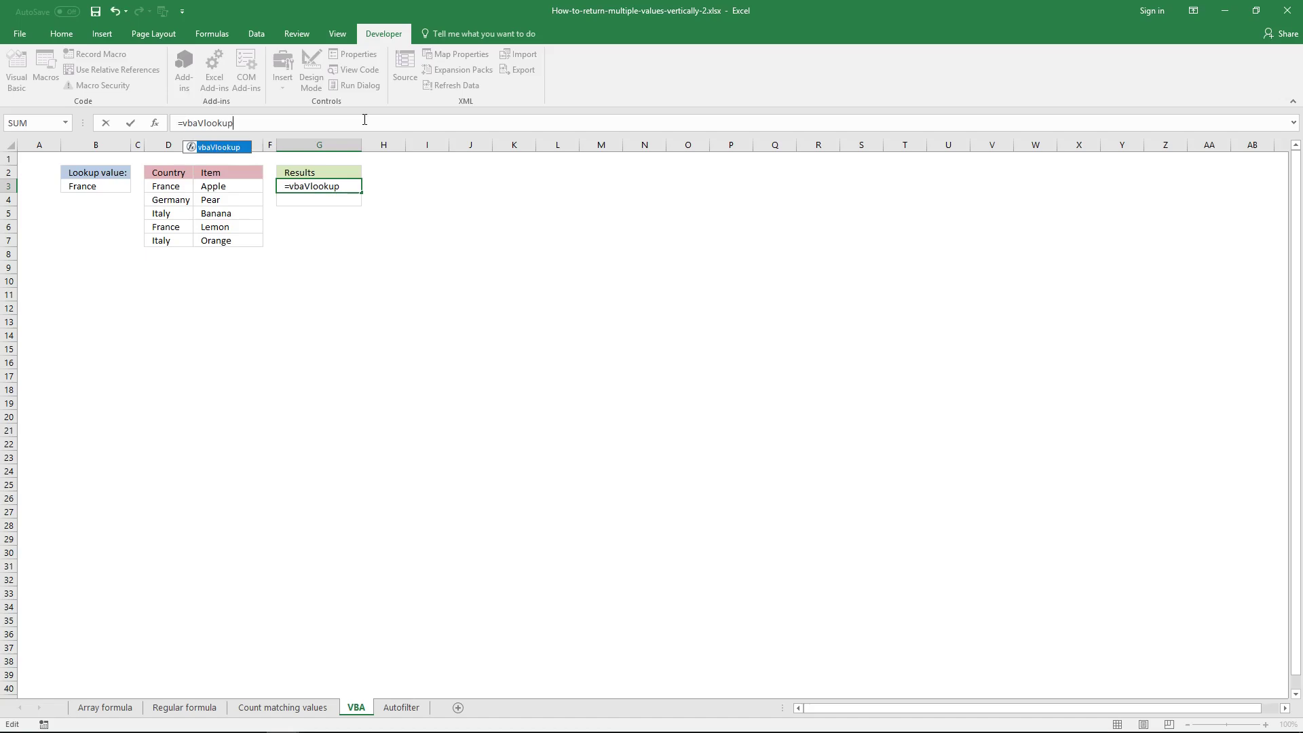
type("(")
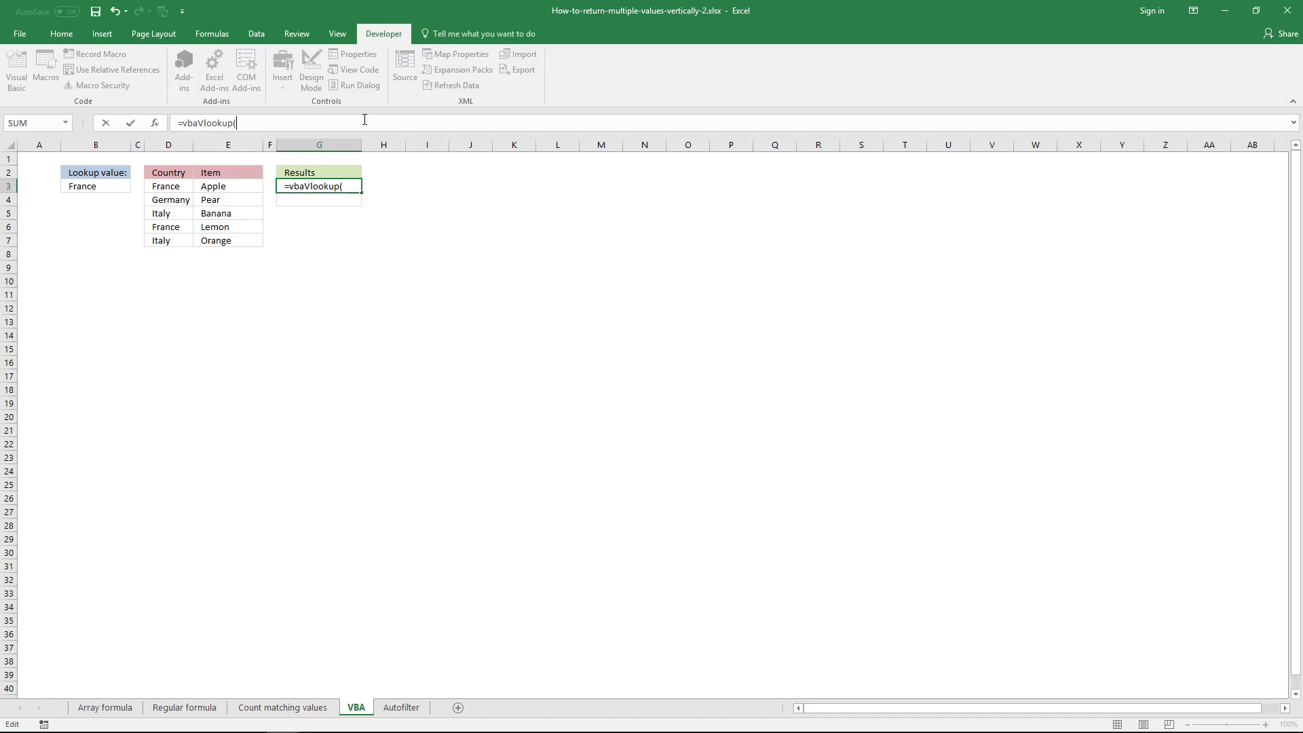
Complete G3's formula as =vbaVlookup(B3,D3:E7,2) using B3 and the Country–Item table.
left_click(96, 185)
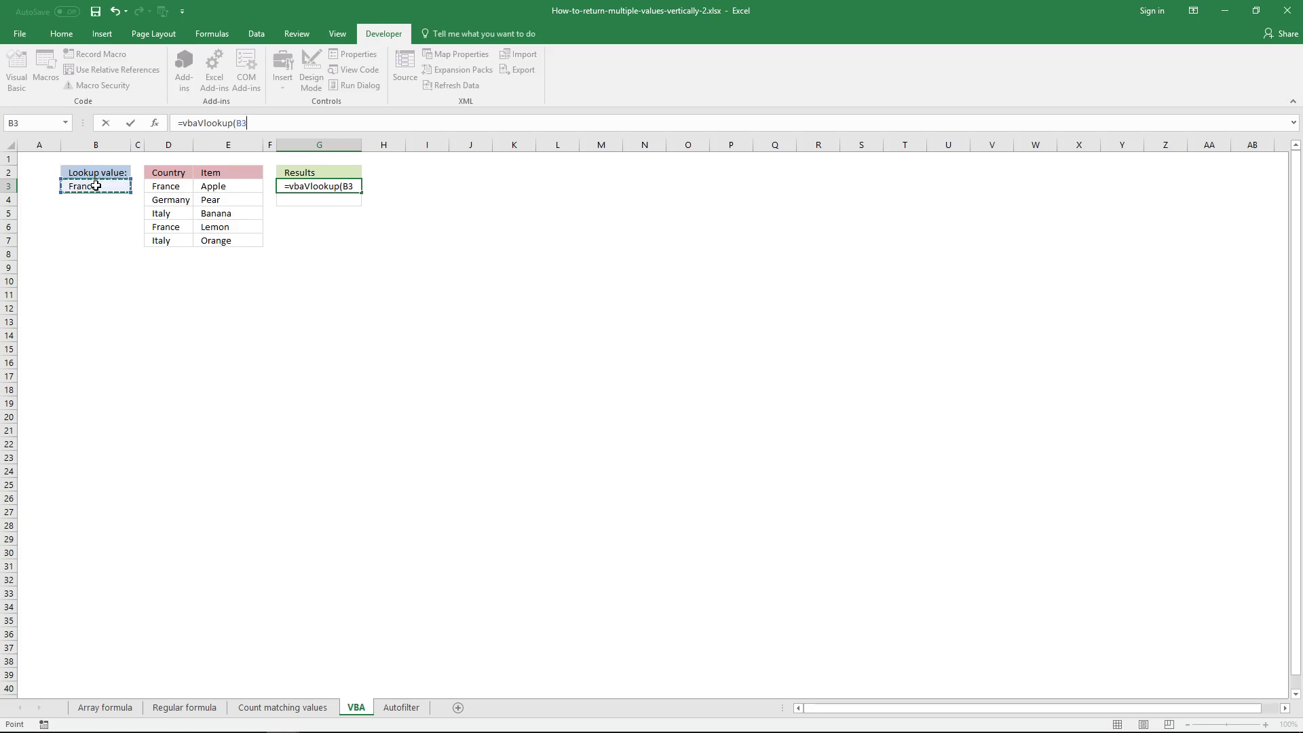
type(",")
left_click_drag(183, 186, 202, 192)
left_click_drag(227, 235, 227, 242)
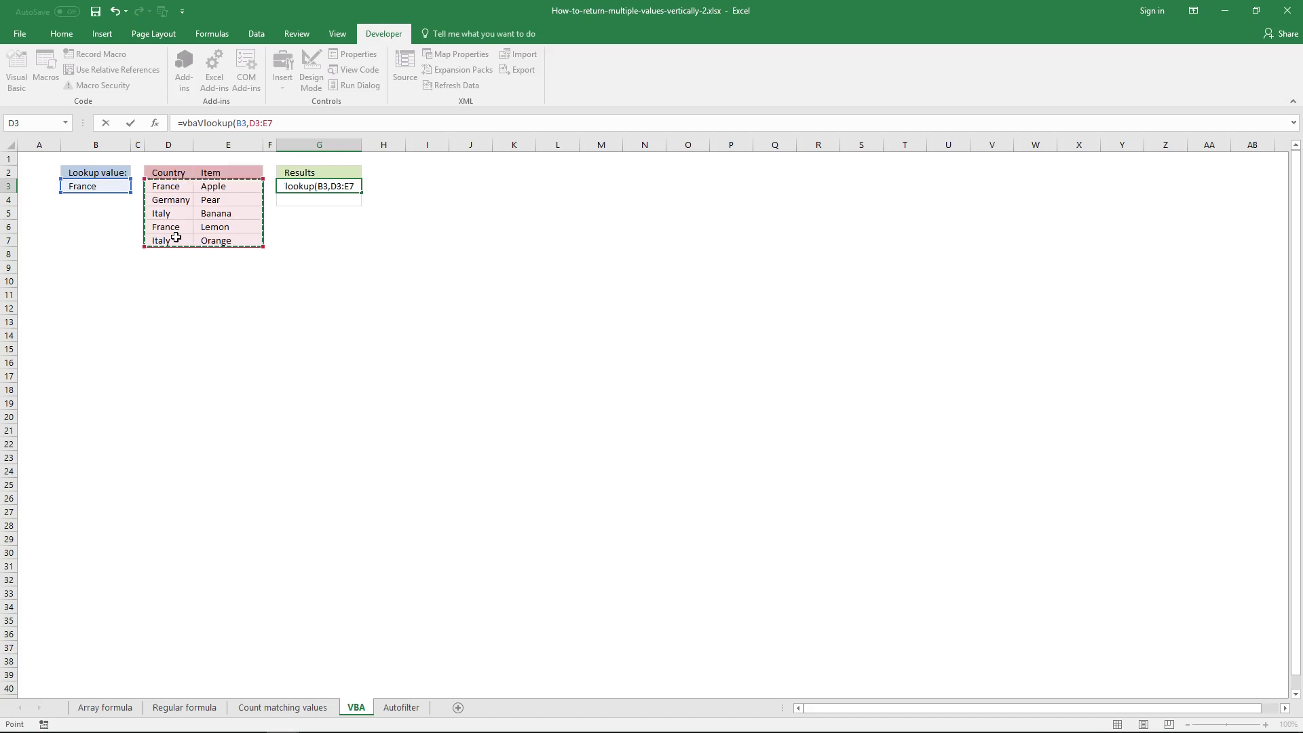
type(",2")
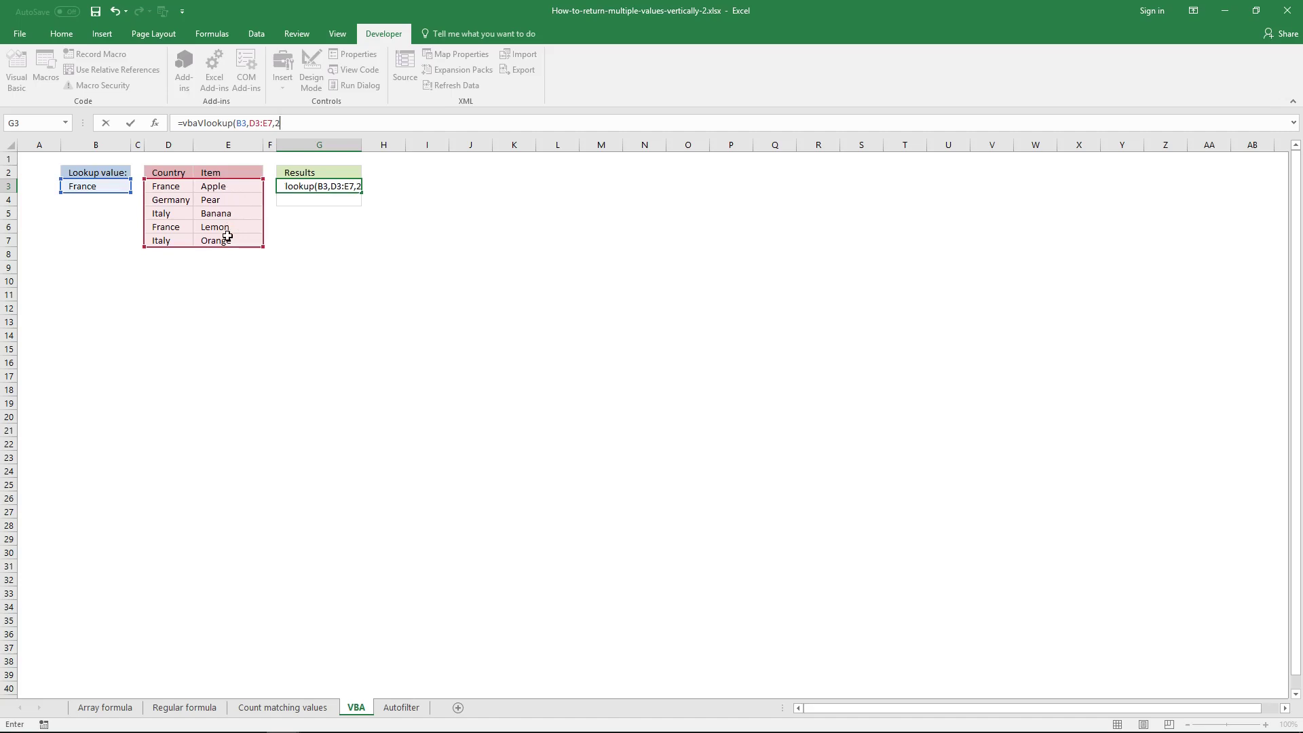
type(")")
Enter the vbaVlookup formula as an array formula spanning G3:G4.
key("ctrl+shift+Return")
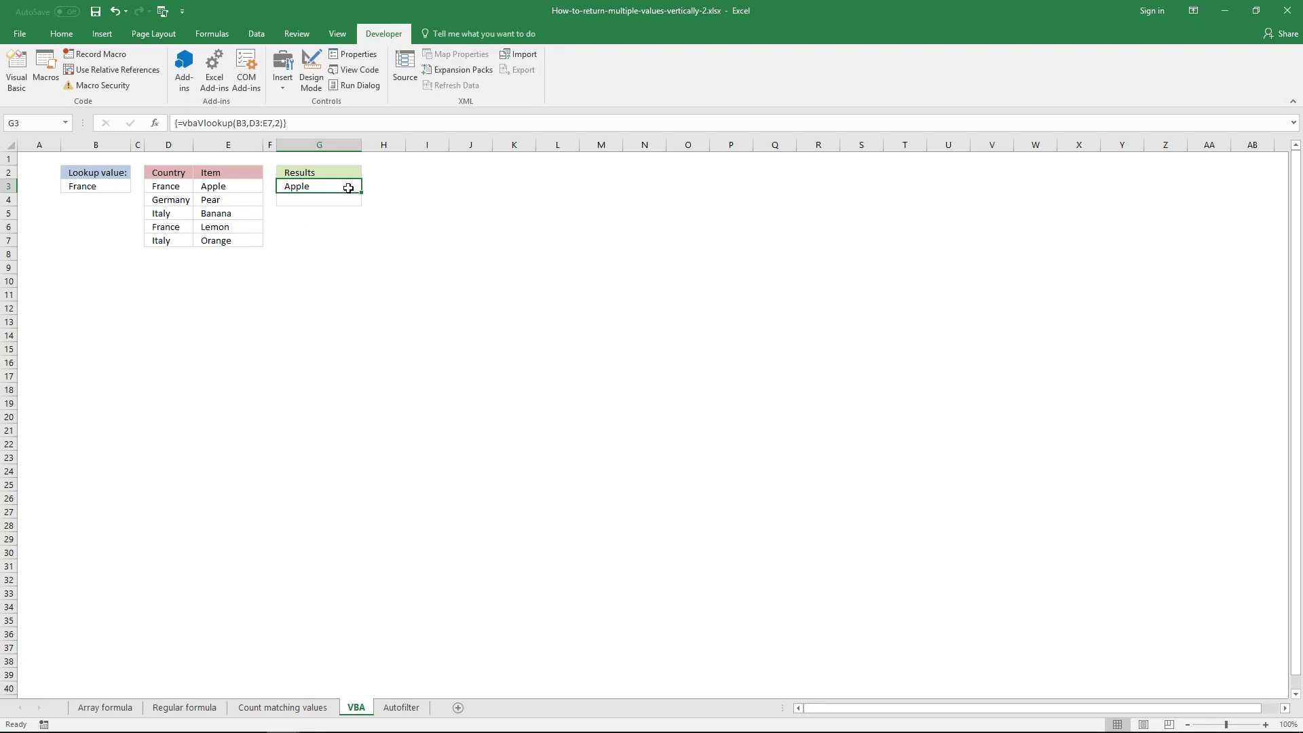
left_click_drag(348, 188, 346, 199)
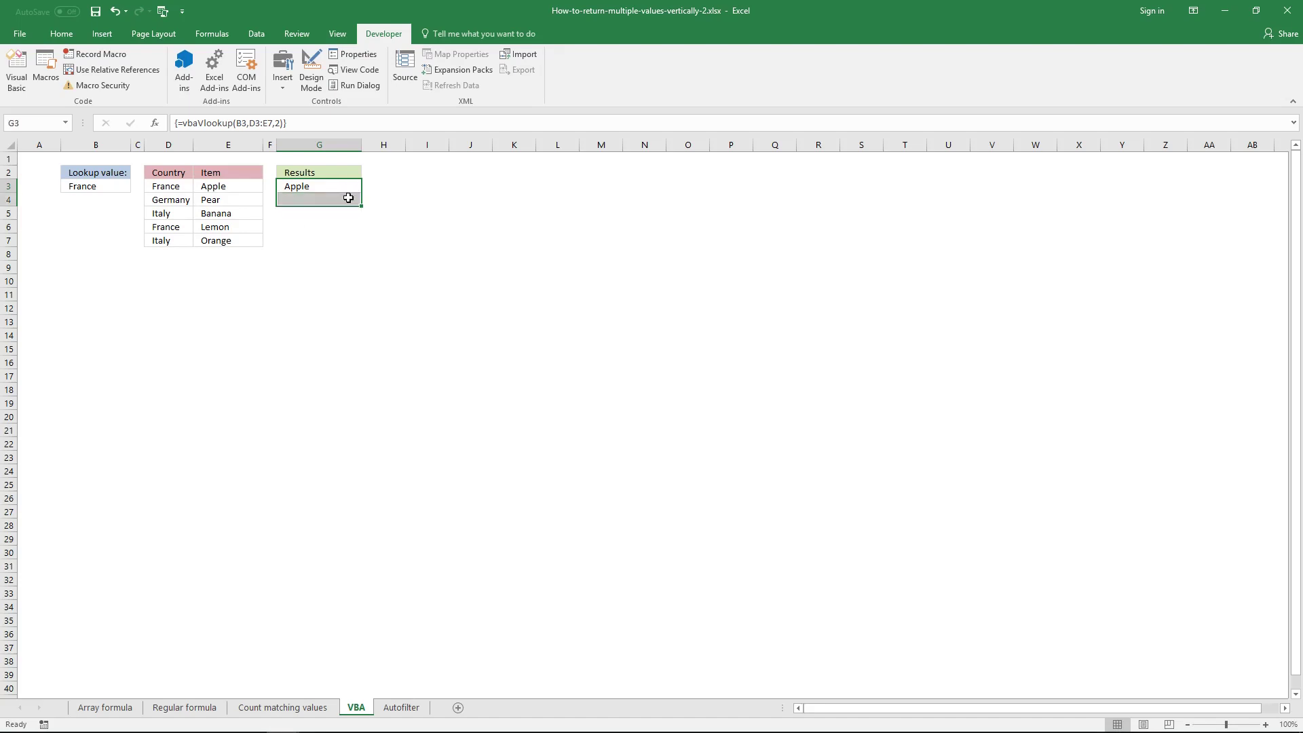
left_click(338, 121)
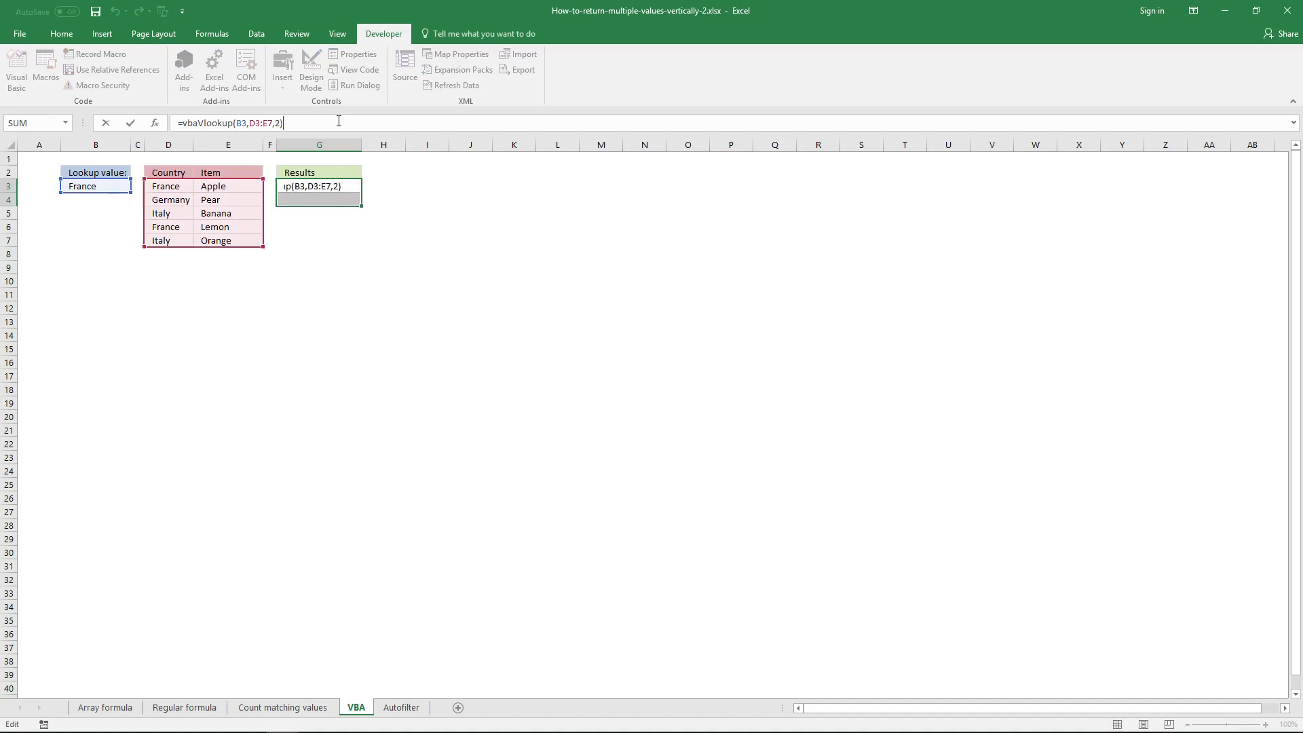
key("ctrl+shift+Return")
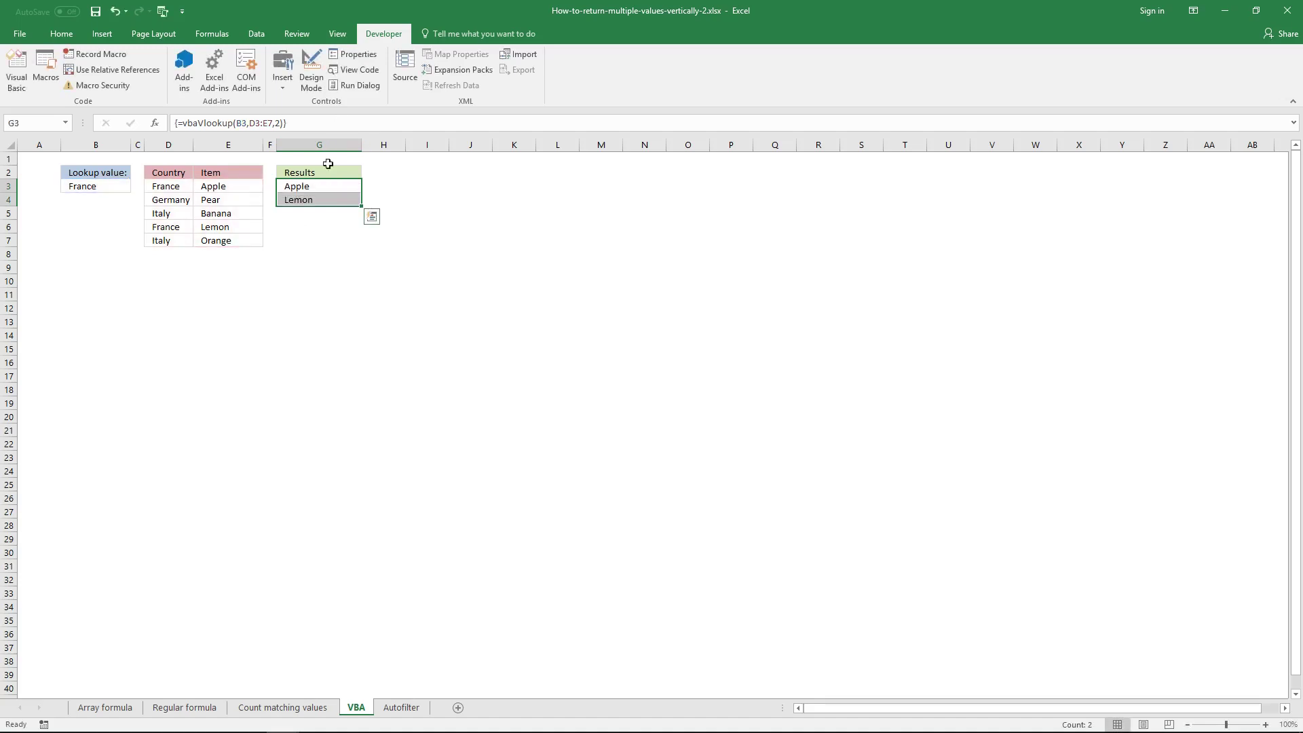
left_click(327, 188)
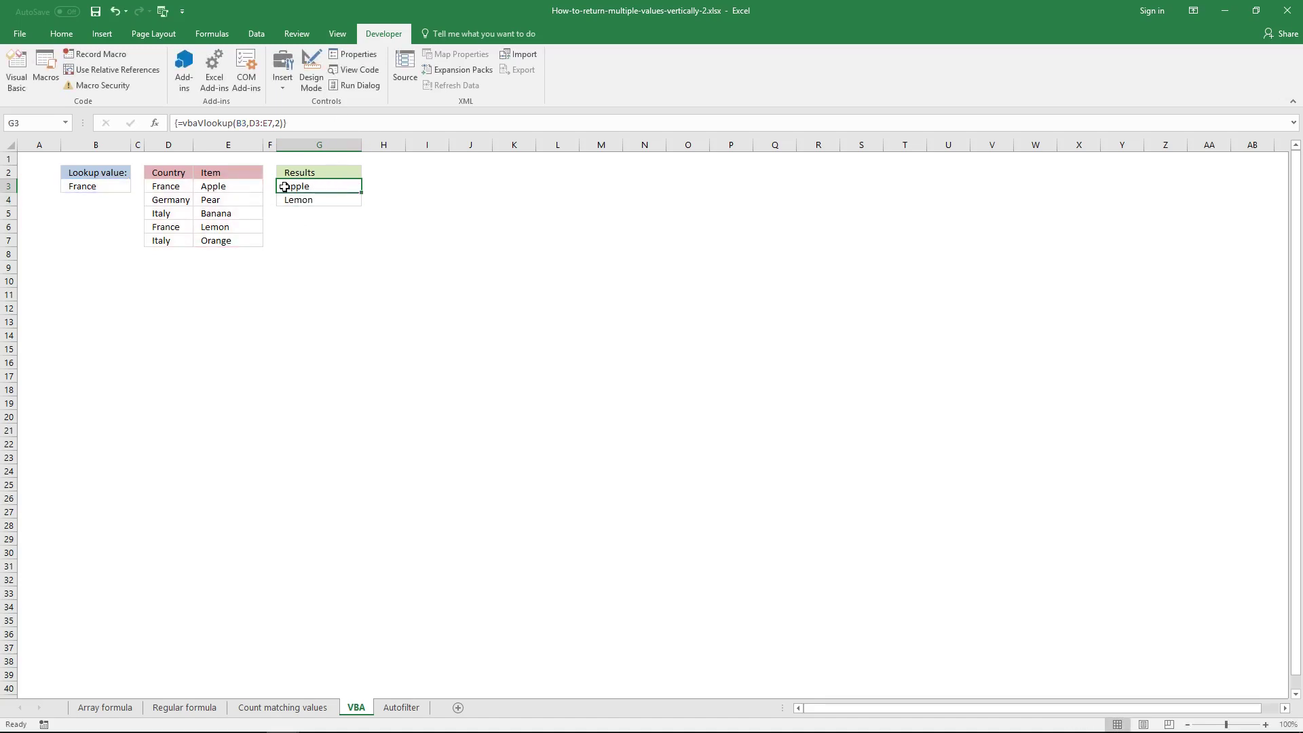
Verify Apple (E3) and Lemon (E6) come from the two France rows matching B3.
left_click(235, 190)
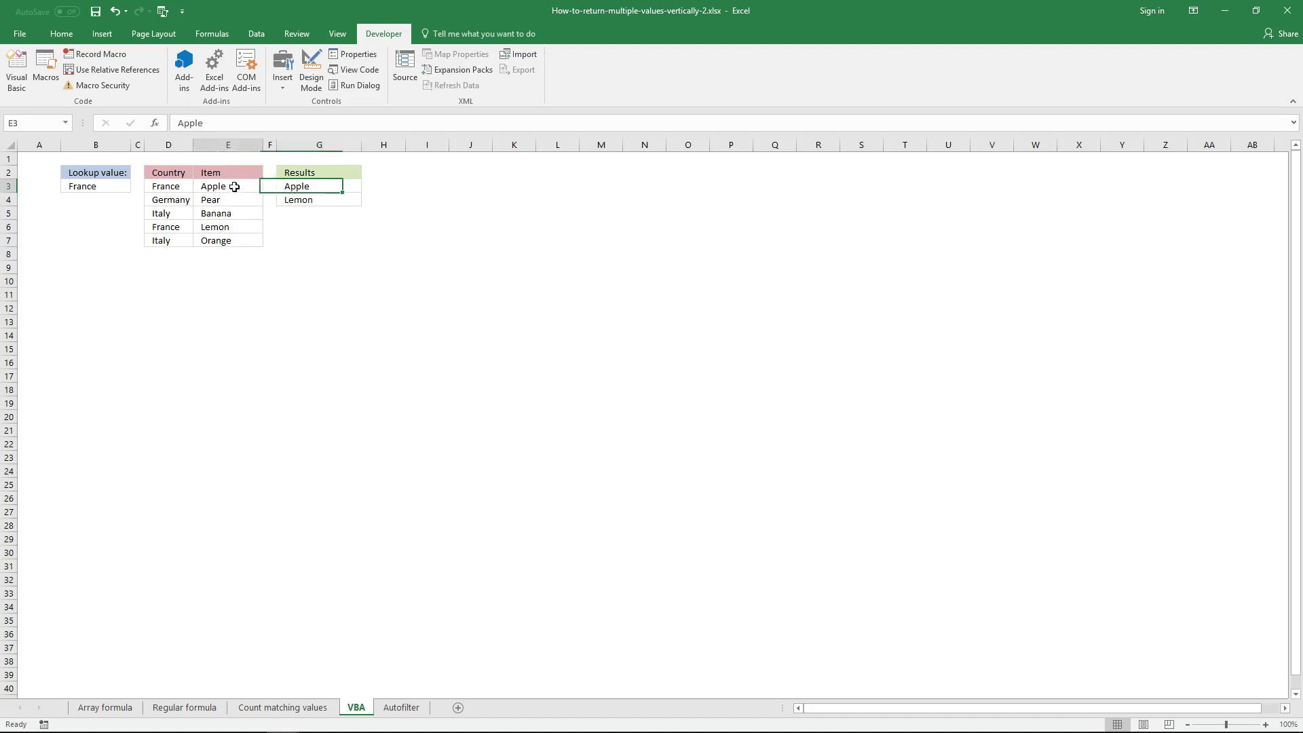
left_click(219, 226)
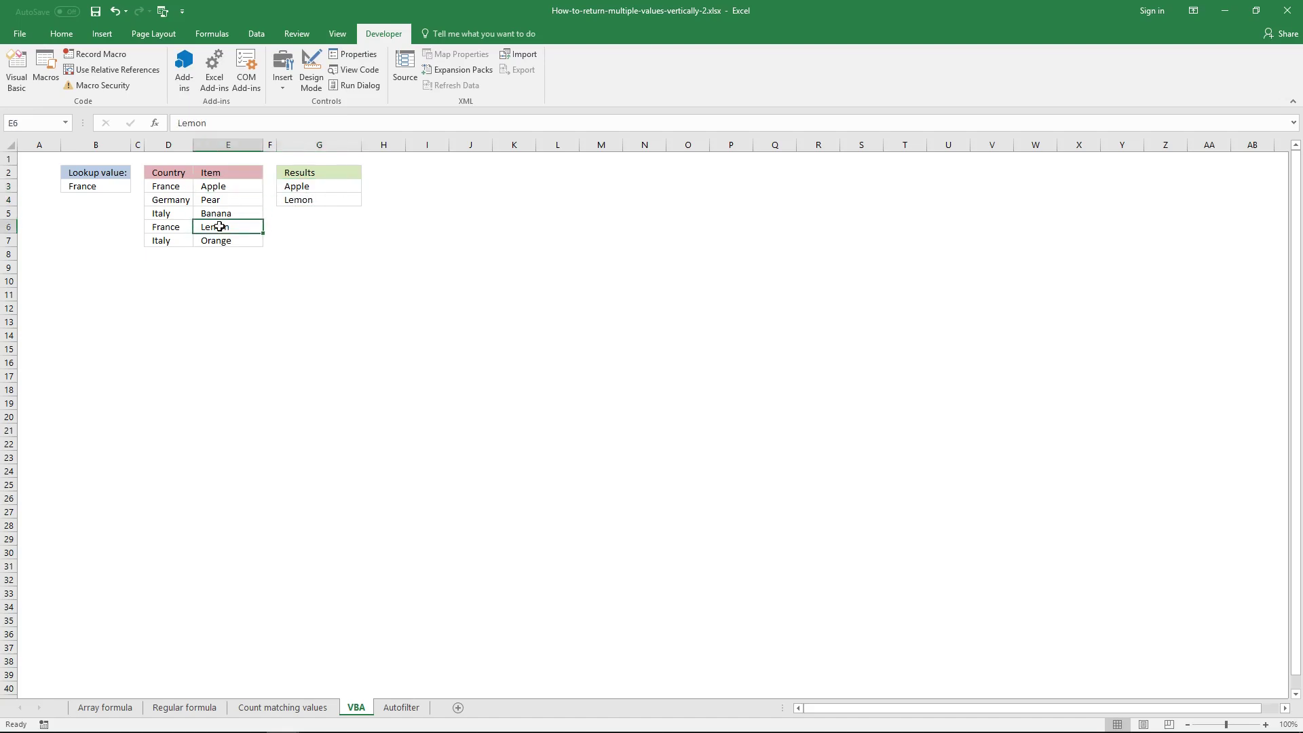
left_click(173, 186)
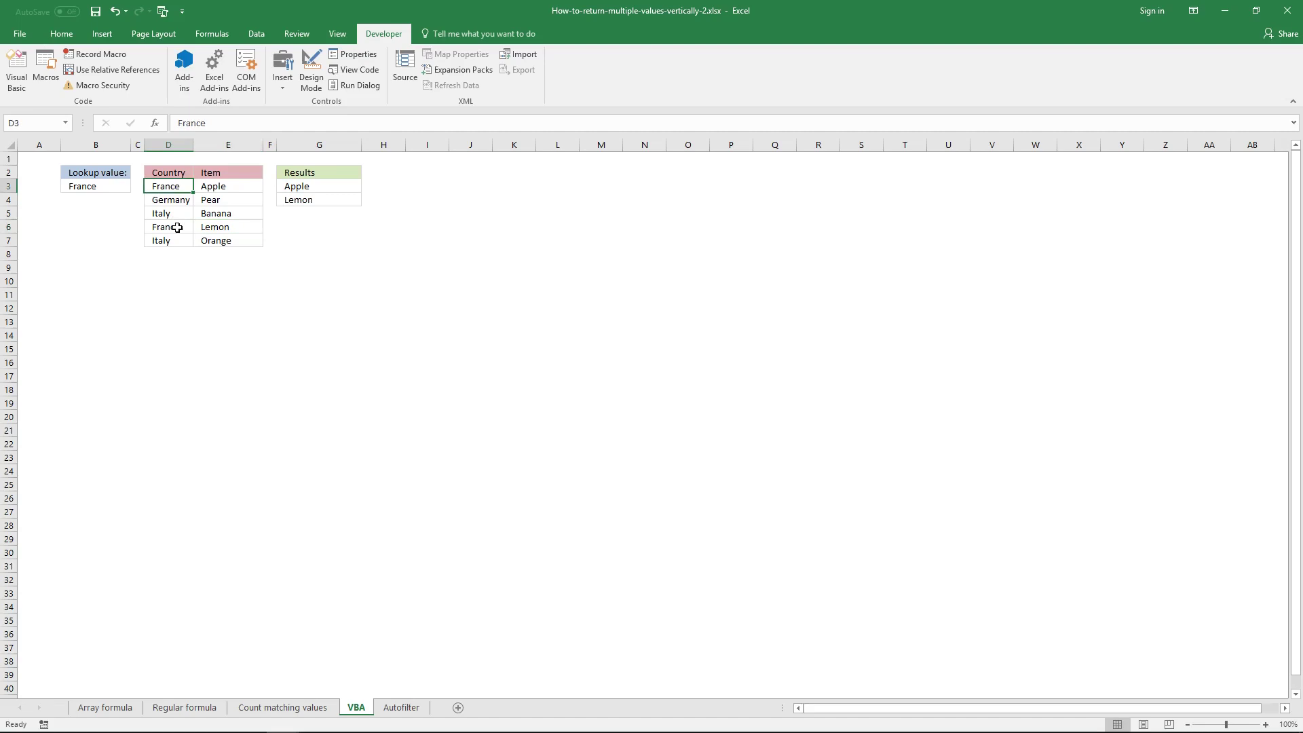
left_click(177, 227)
left_click(108, 186)
left_click(152, 187)
left_click(175, 225)
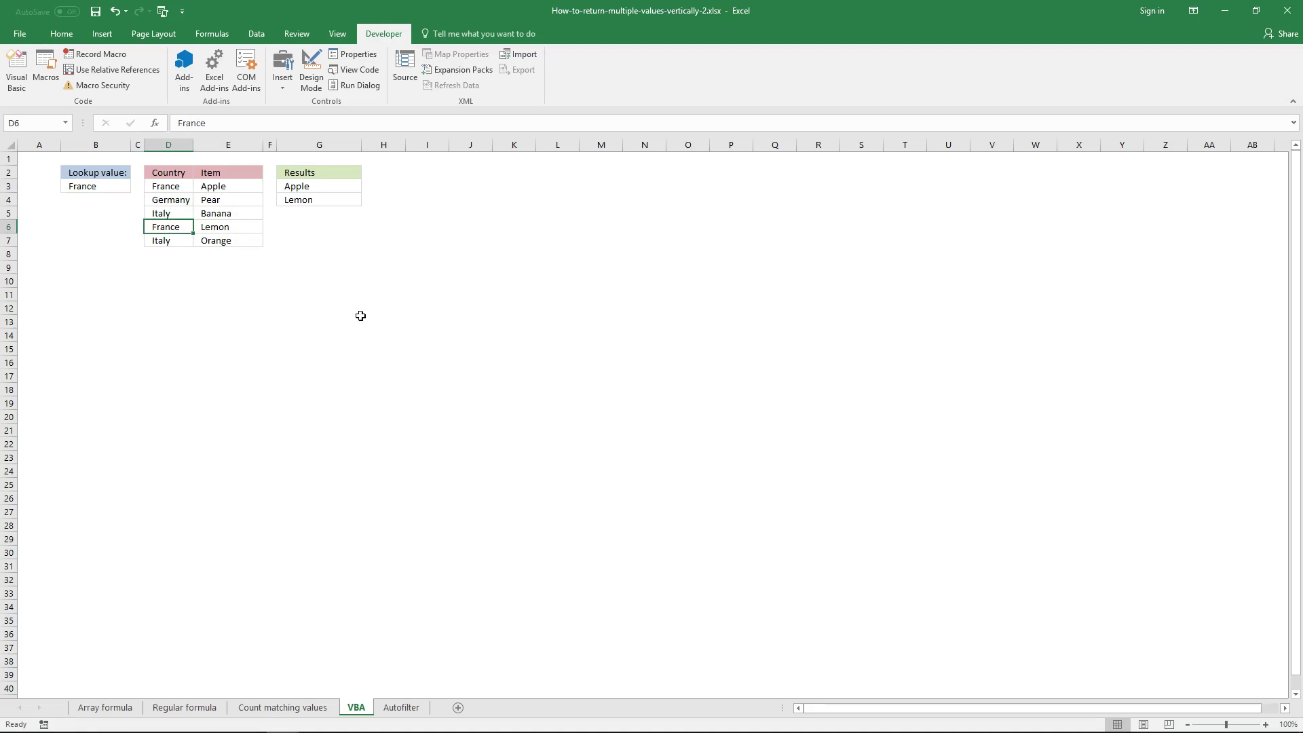
Enter France in I3 and Italy in I4.
left_click(421, 191)
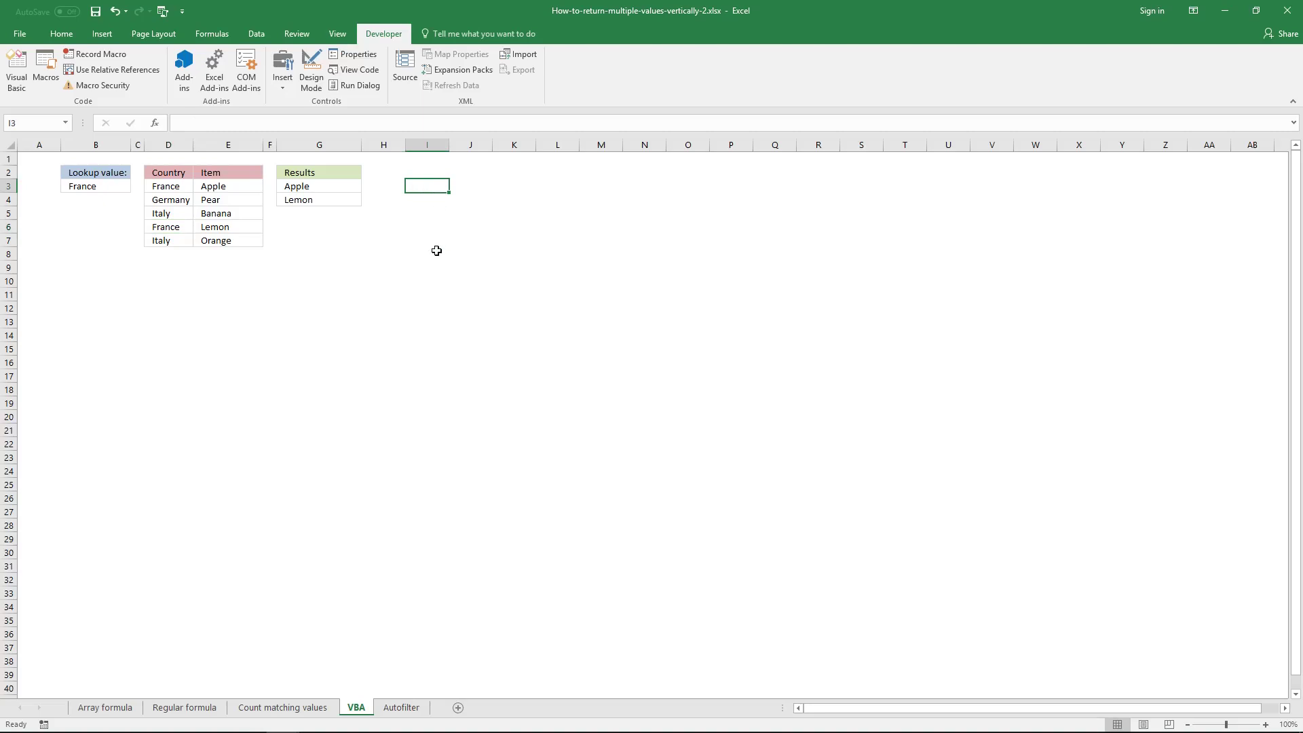
type("France")
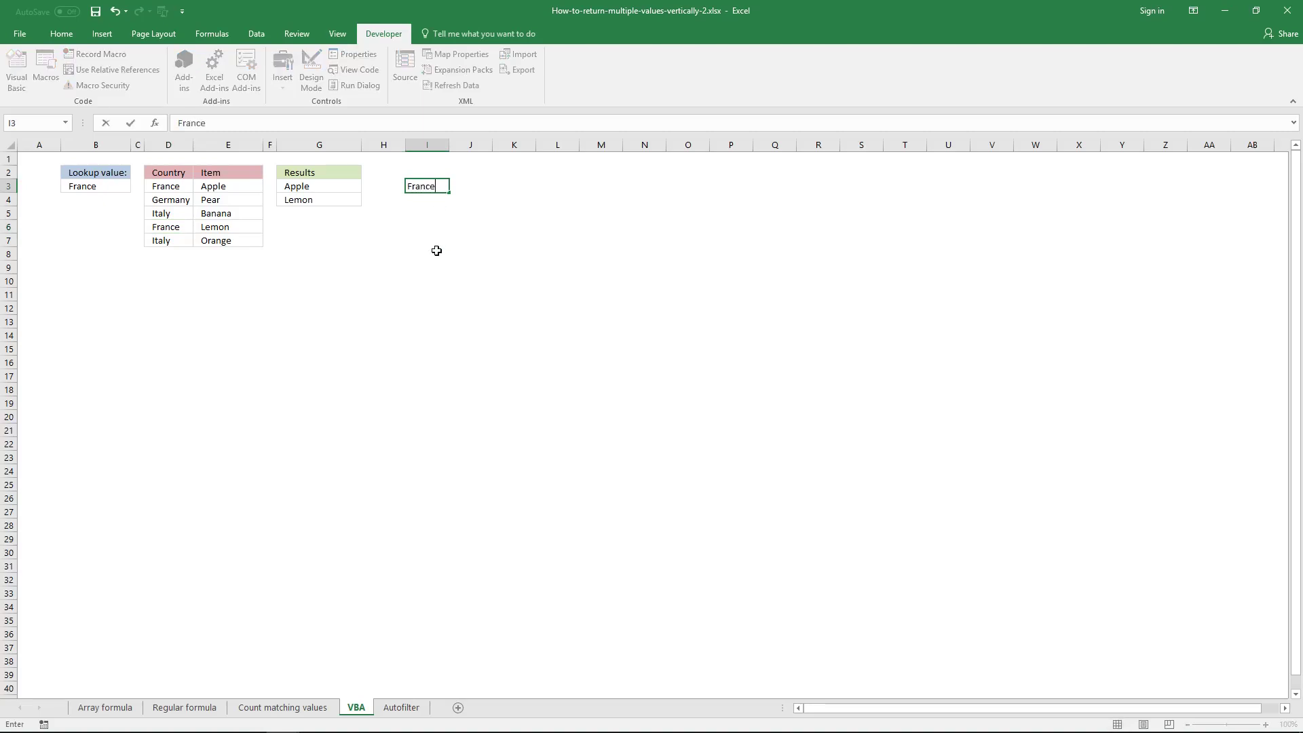
key("Return")
type("Italy")
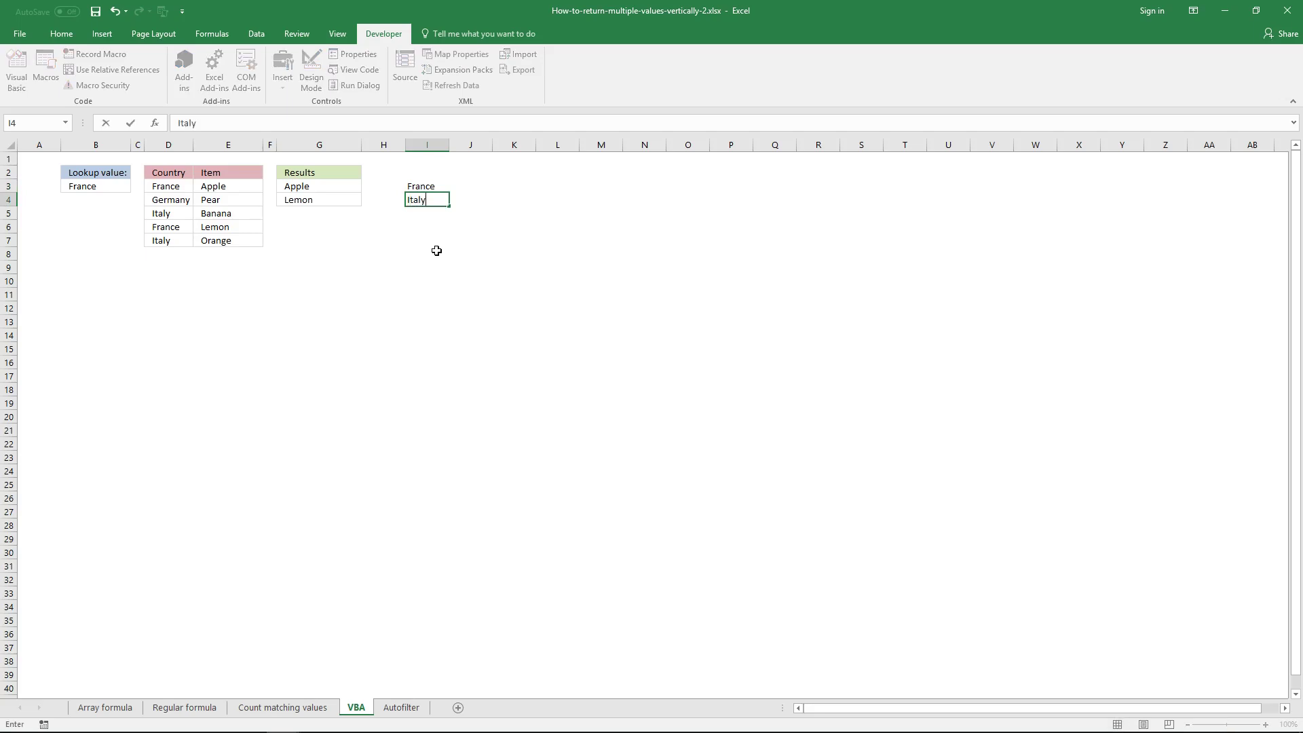
key("Return")
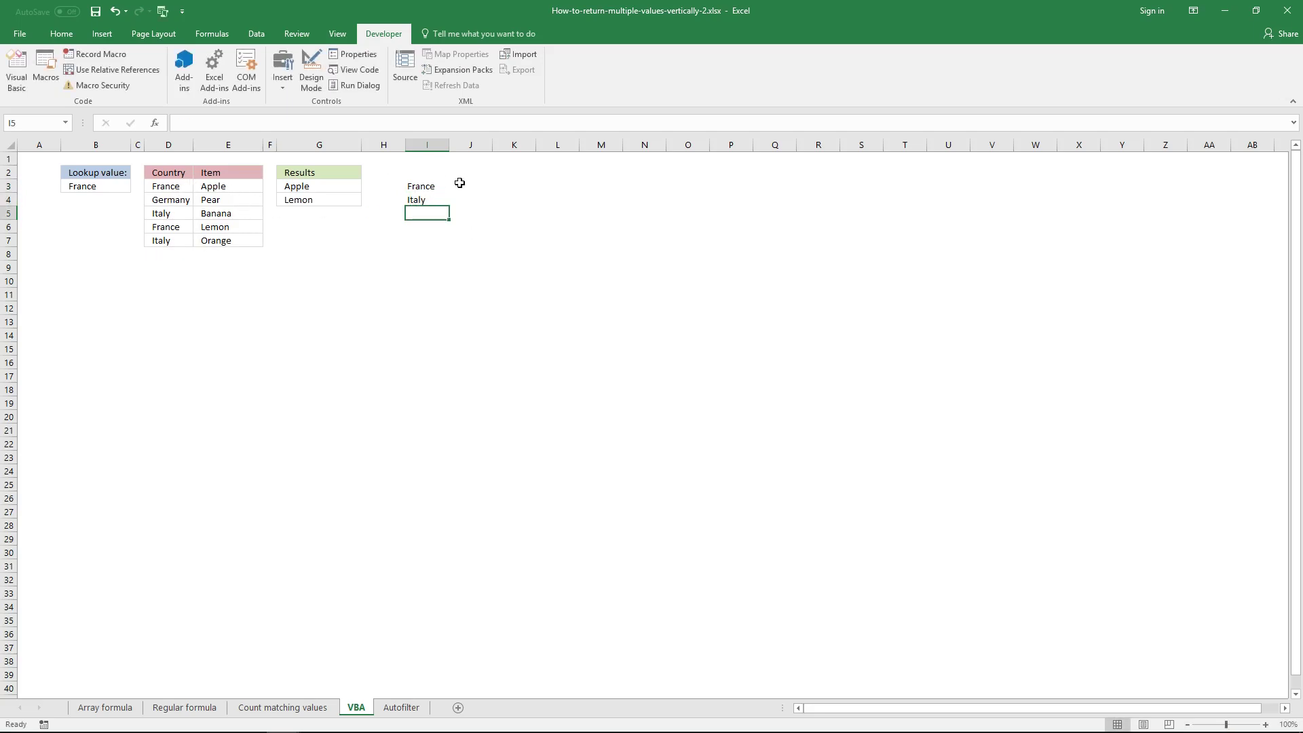
In J3, begin =vbaVlookup(I3, with the D3:E7 table reference made absolute via F4.
left_click(481, 189)
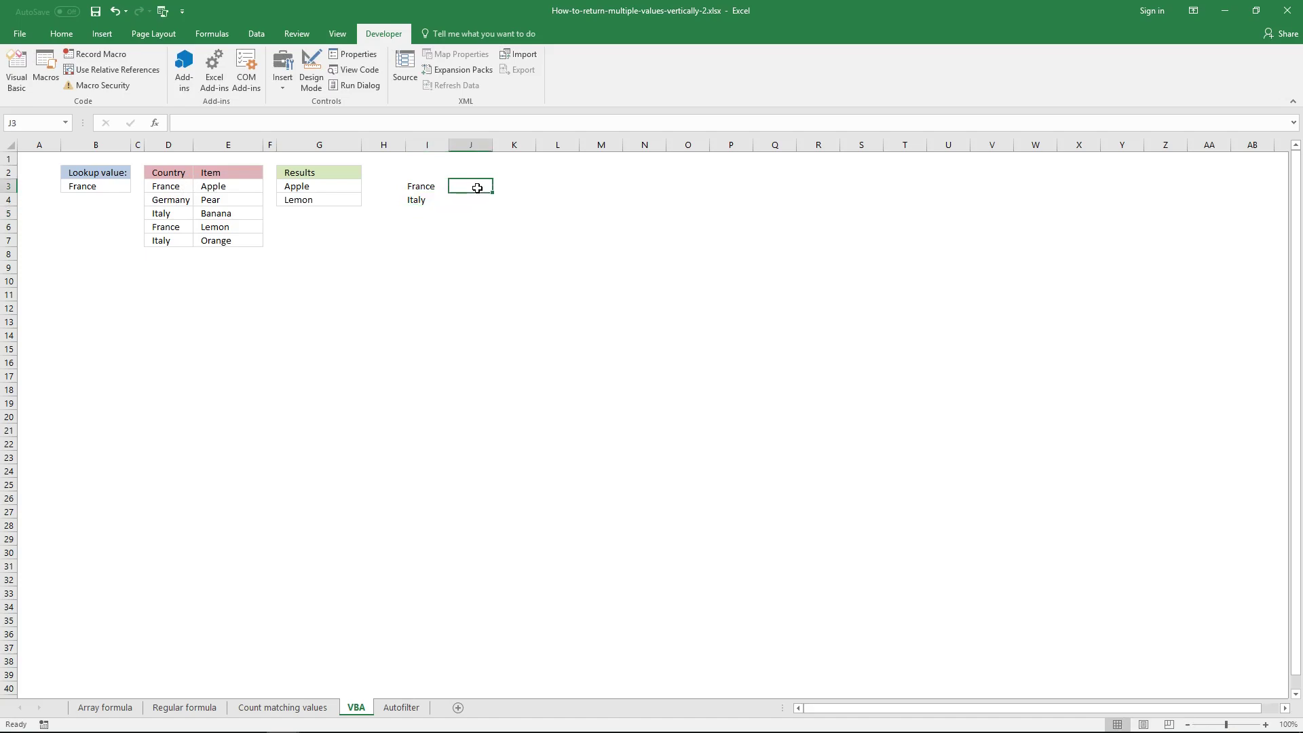
type("=")
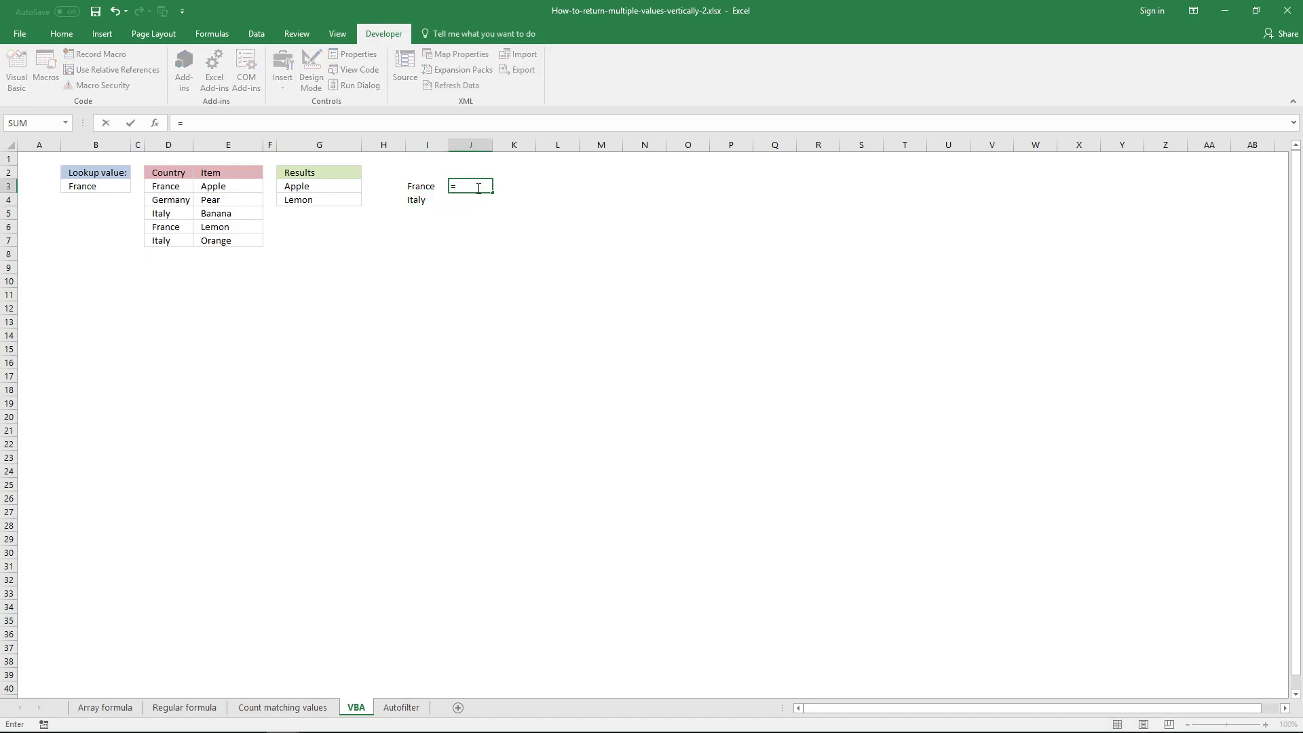
type("vbaVlookup")
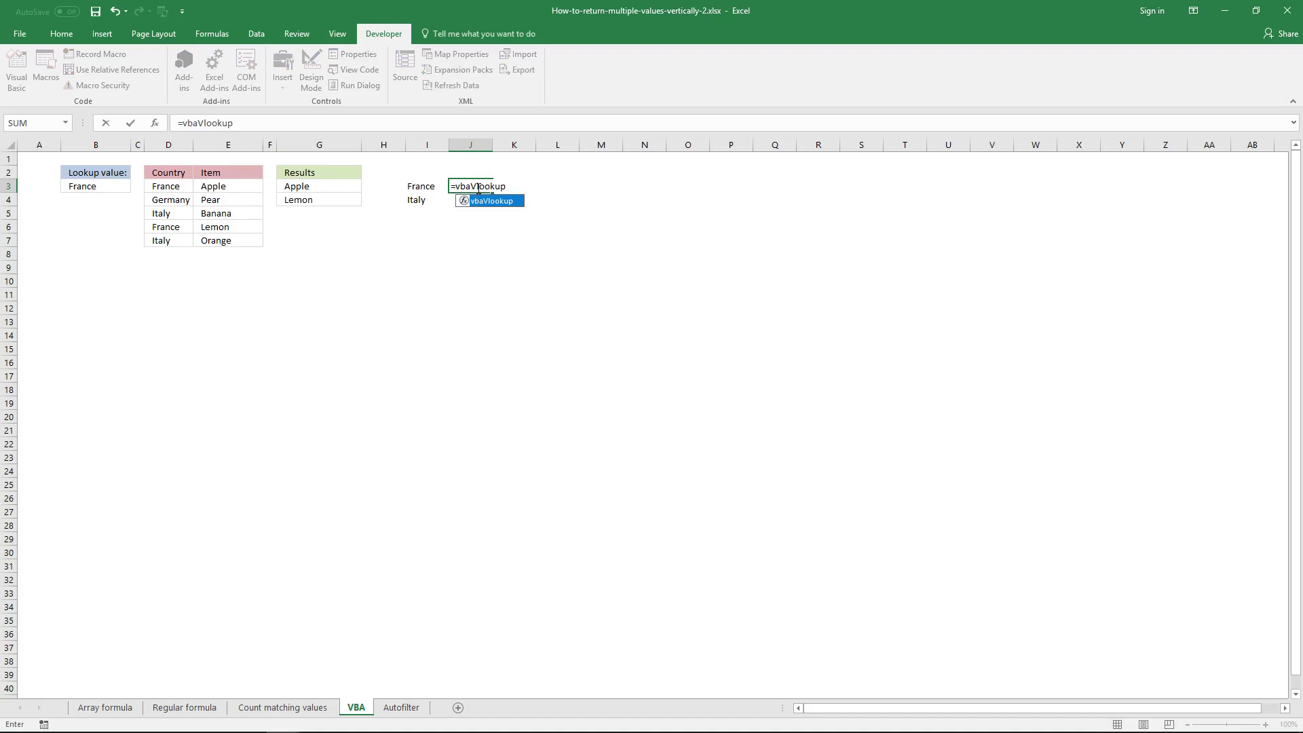
type("(")
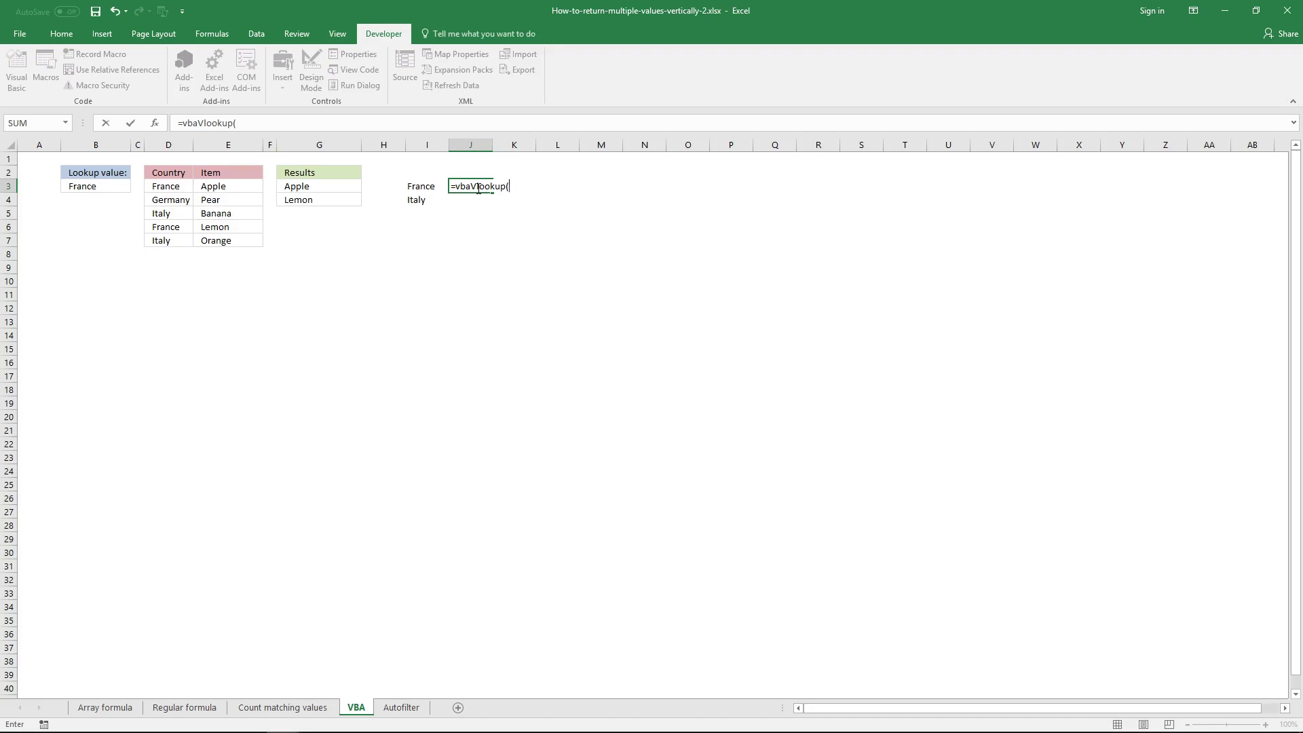
left_click(427, 184)
type(",")
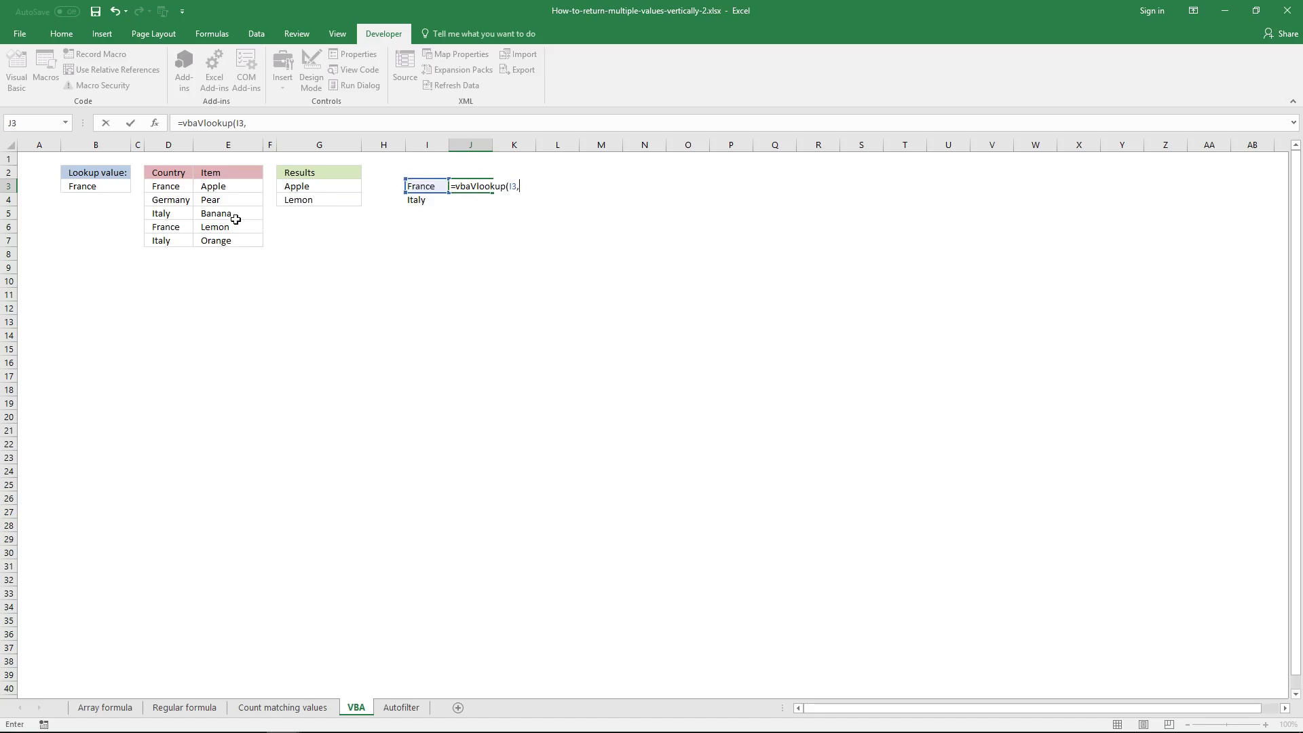
left_click_drag(180, 187, 224, 237)
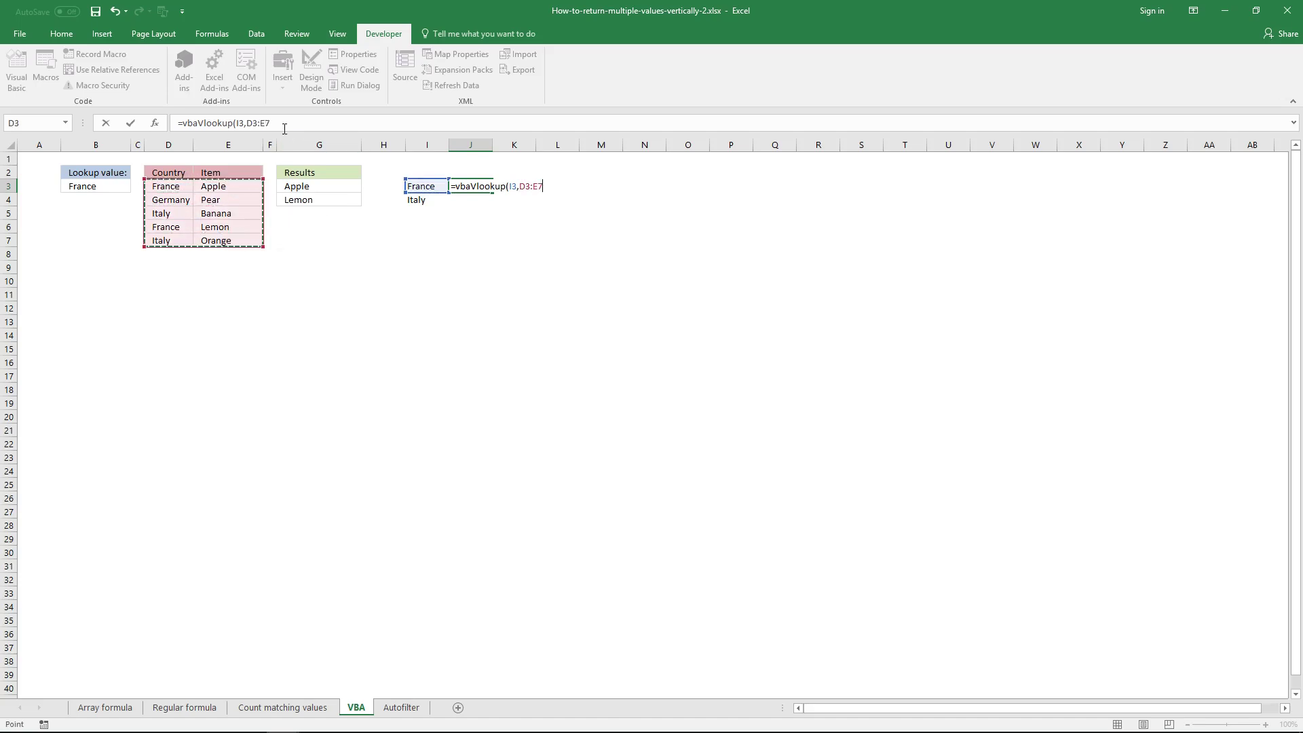
left_click(304, 122)
key("F4")
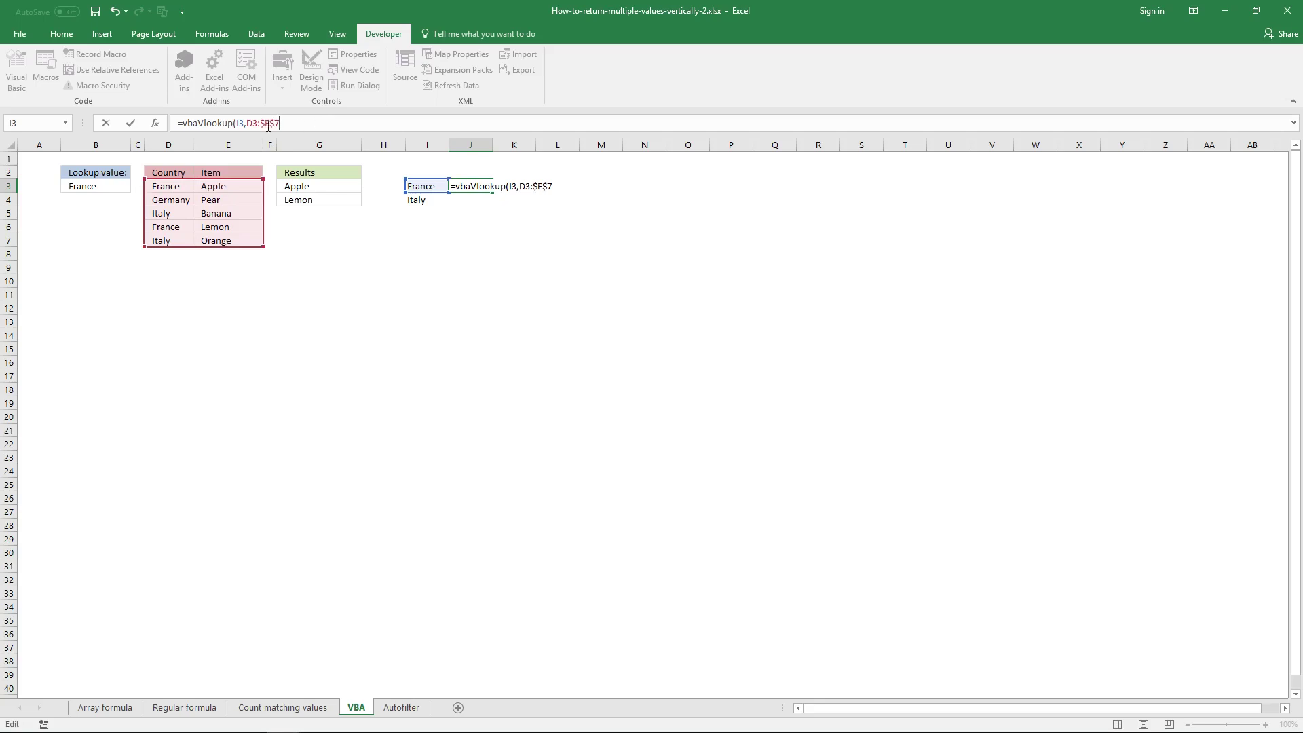
Continue J3's formula after the table range, adding the comma before the next argument.
left_click(288, 124)
type(",2,\"h")
Enter the vbaVlookup as an array formula spanning J3:K3, listing Apple and Lemon for France.
key("ctrl+shift+Return")
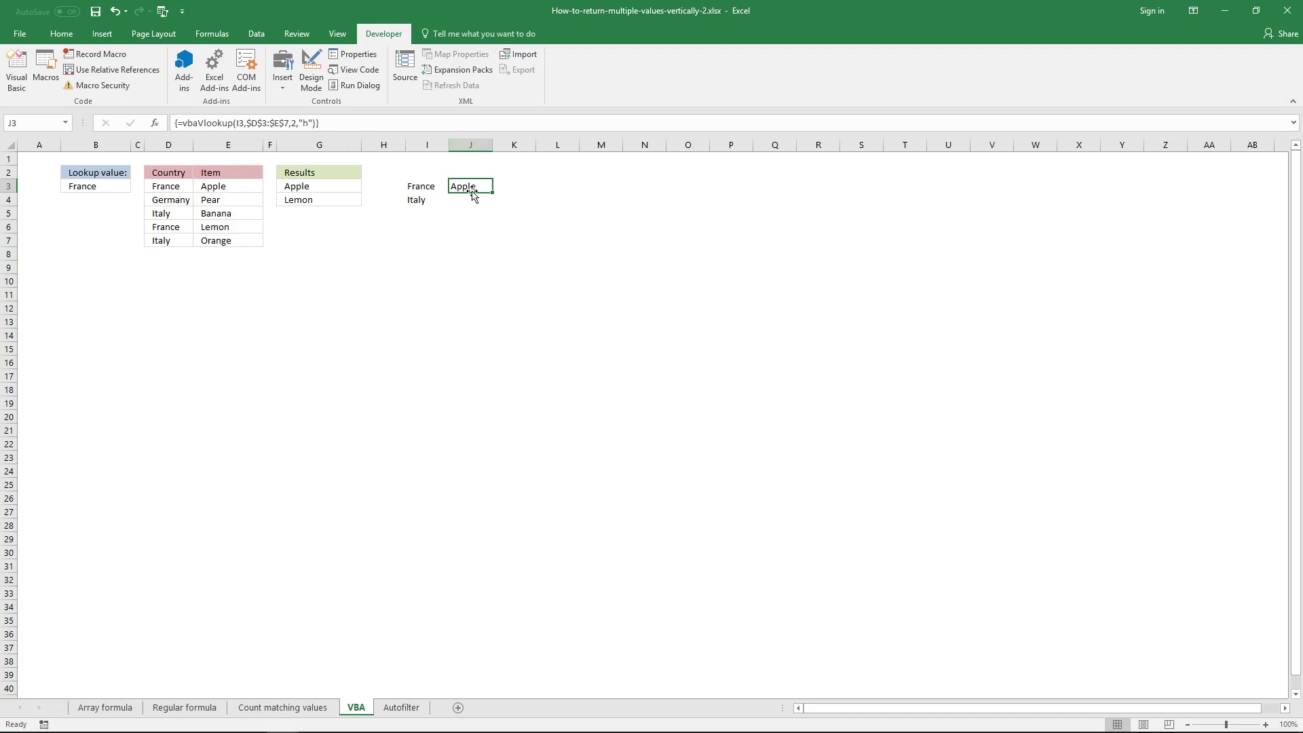
left_click_drag(481, 186, 518, 186)
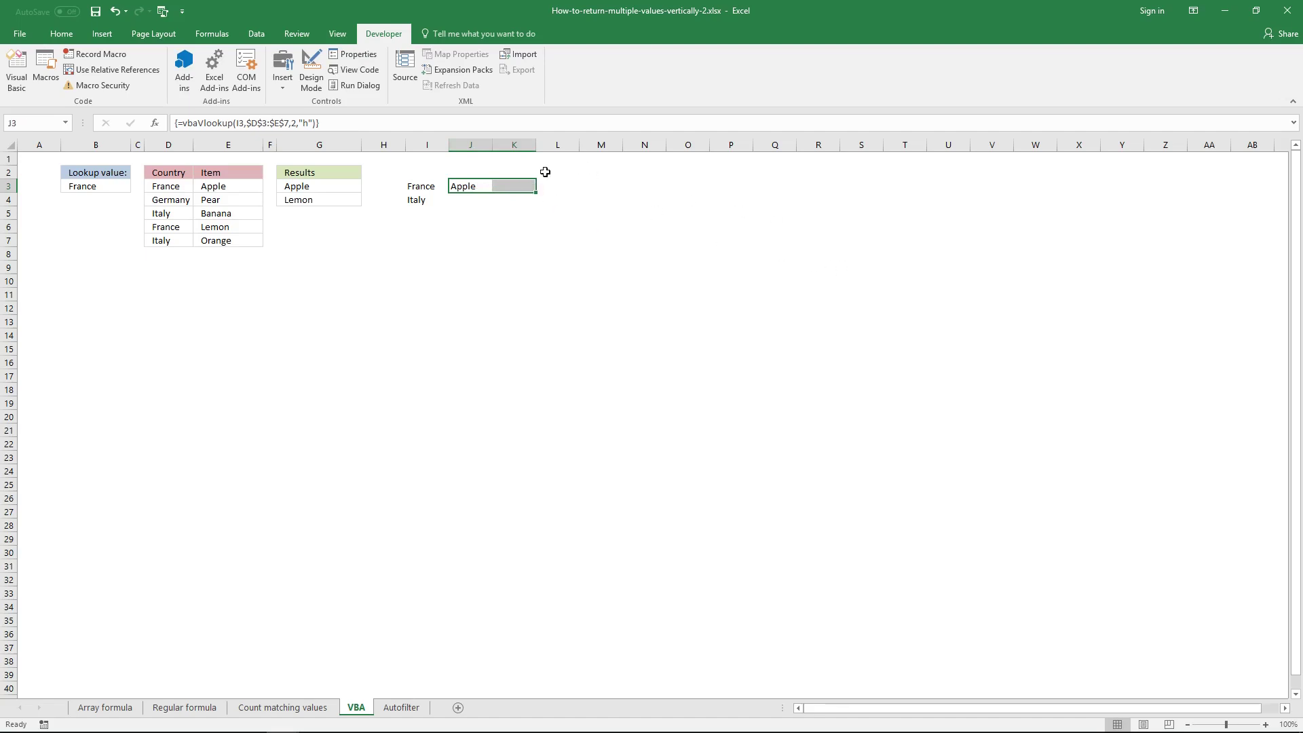
left_click(528, 125)
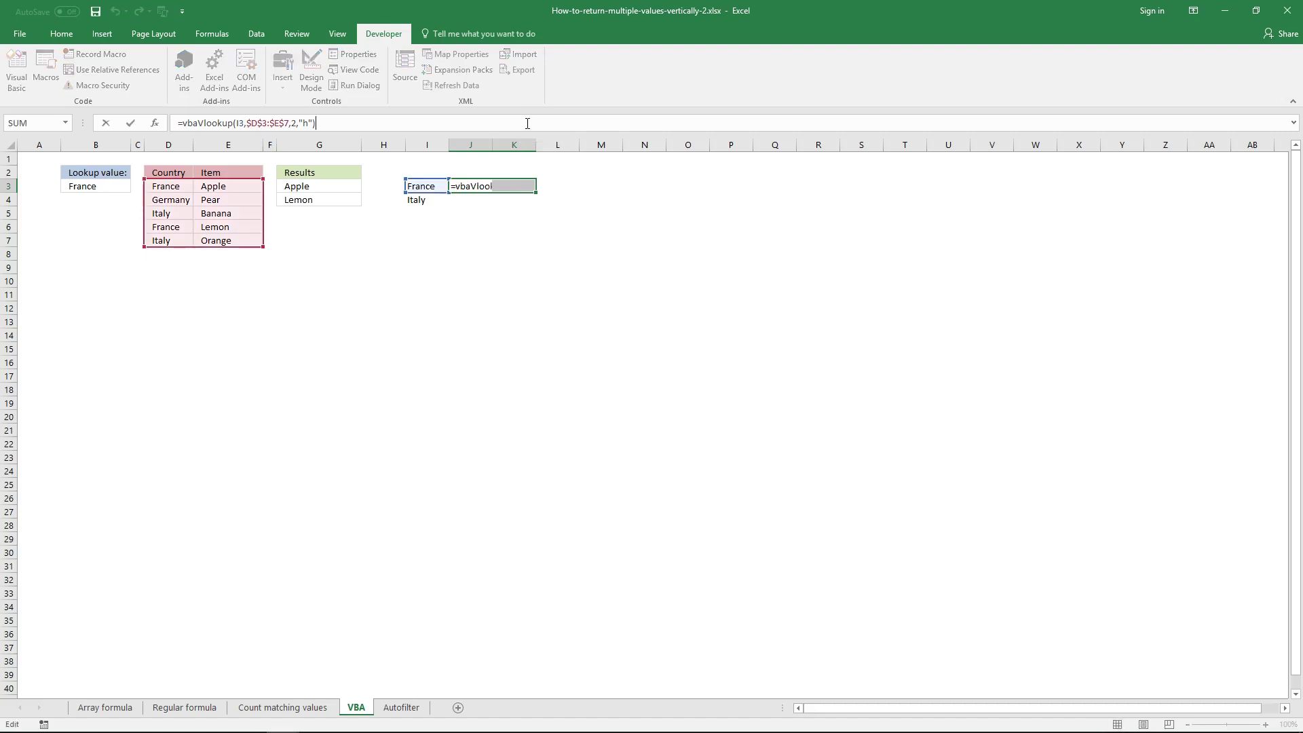
key("ctrl+shift+Return")
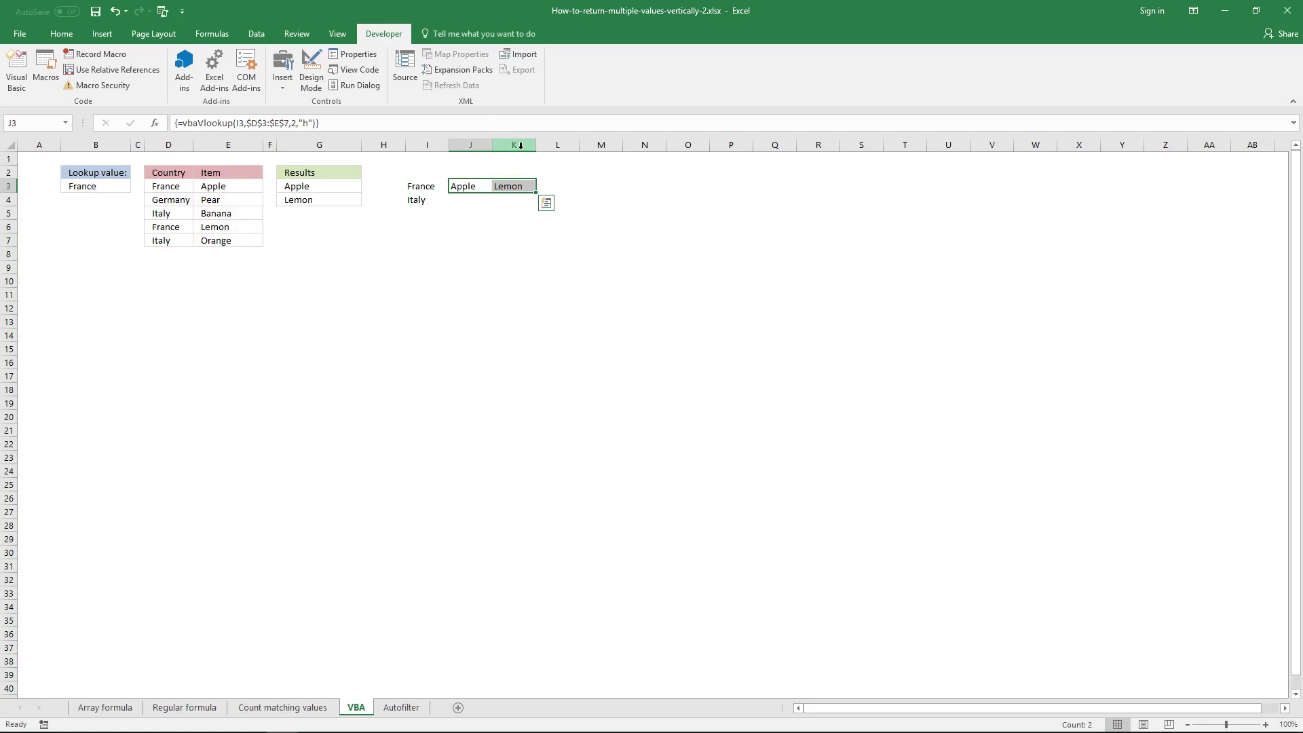
key("shift+F8")
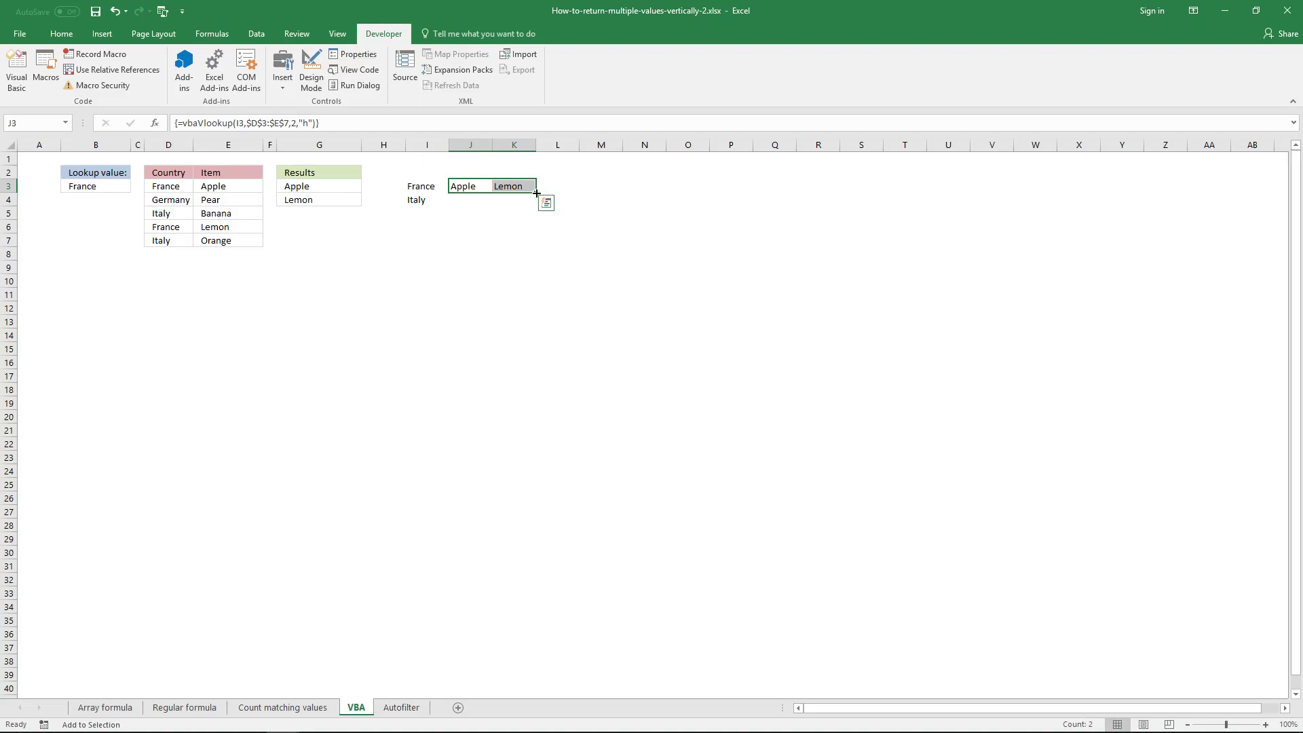
Fill the J3:K3 array formula down to J4:K4 for Italy and compare the J4 and J3 formulas.
left_click_drag(536, 193, 538, 206)
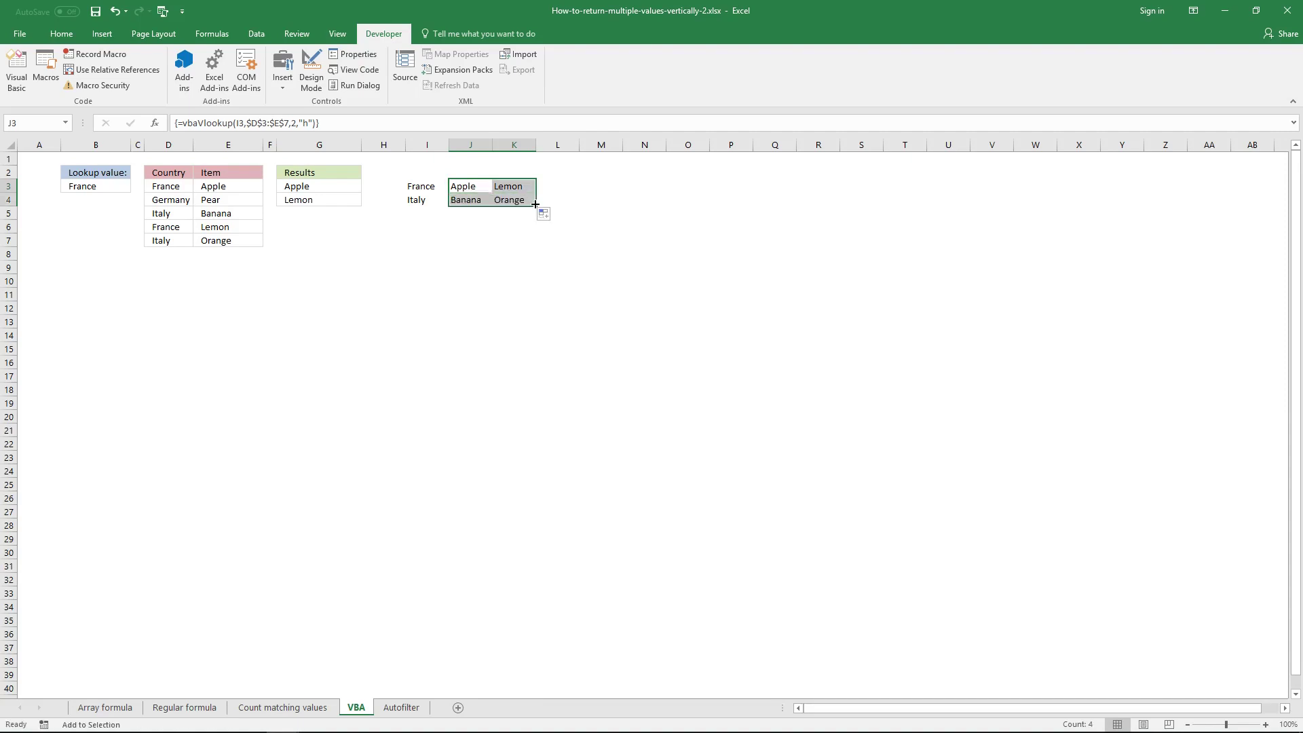
left_click(466, 201)
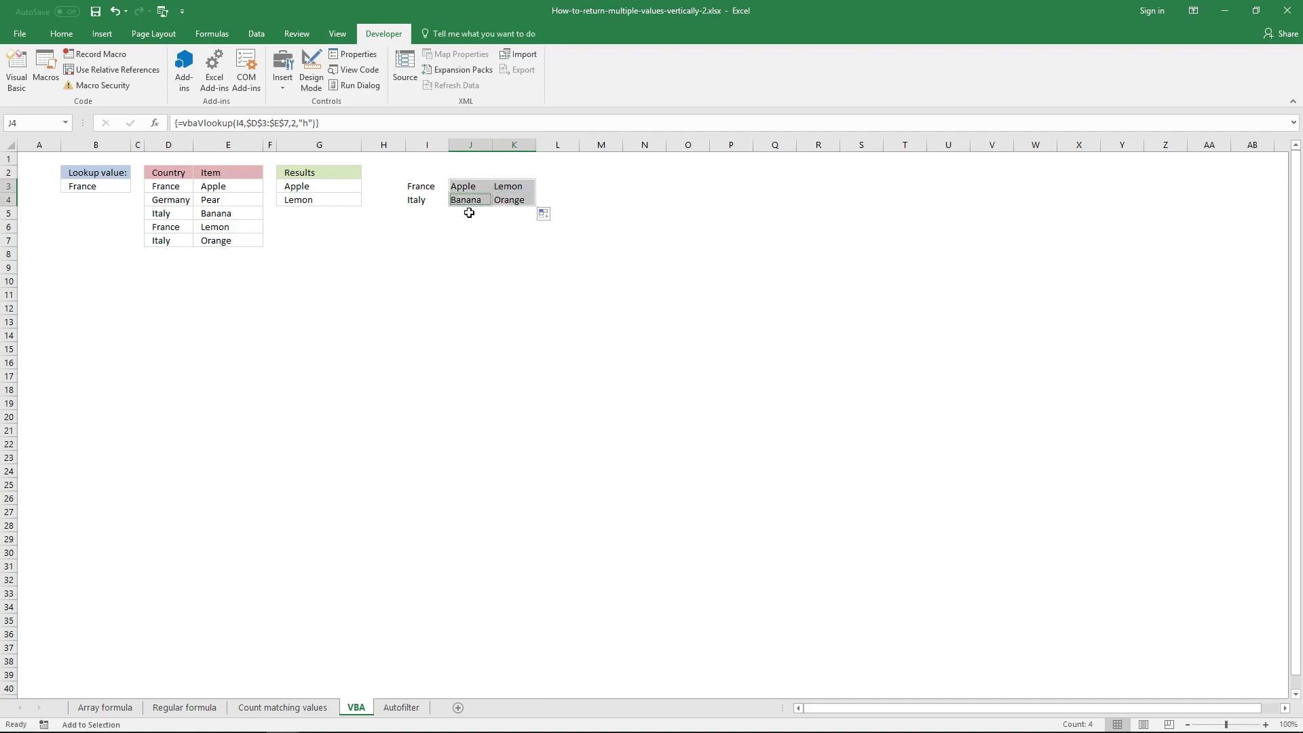
left_click(468, 203)
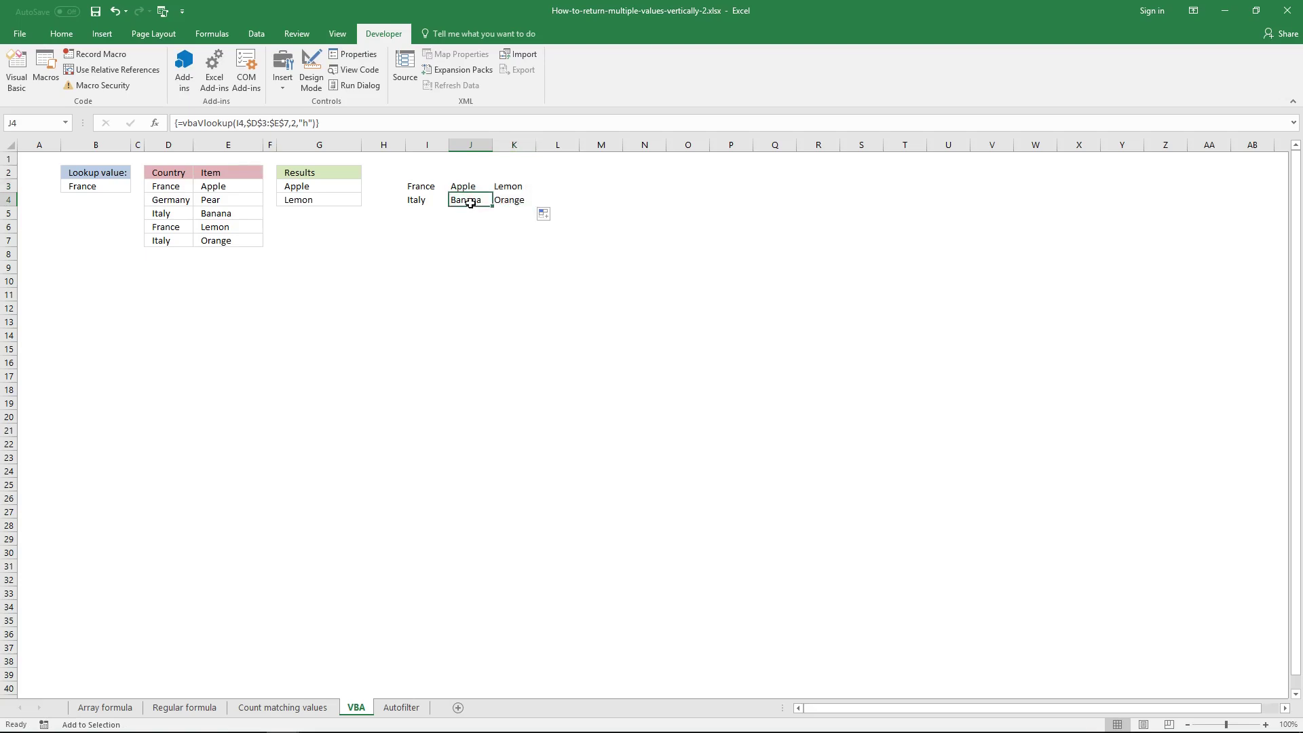
left_click(467, 187)
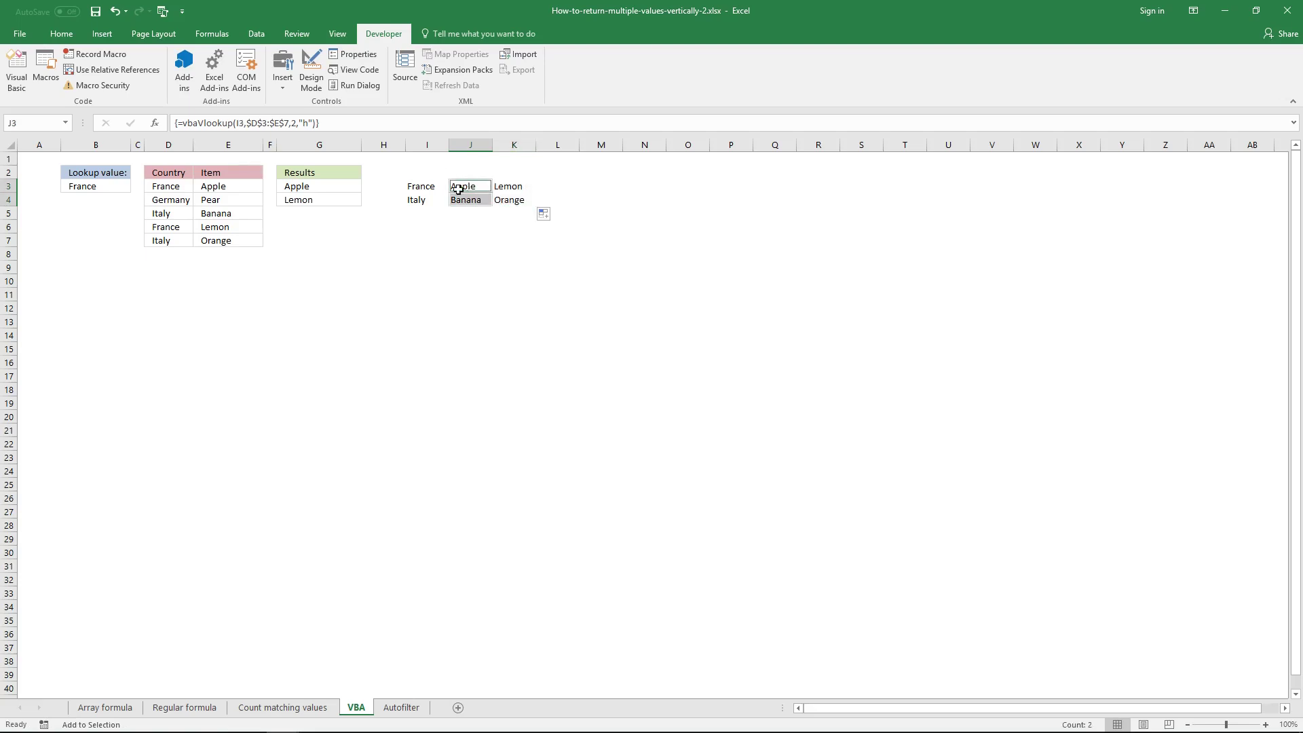
left_click(461, 190)
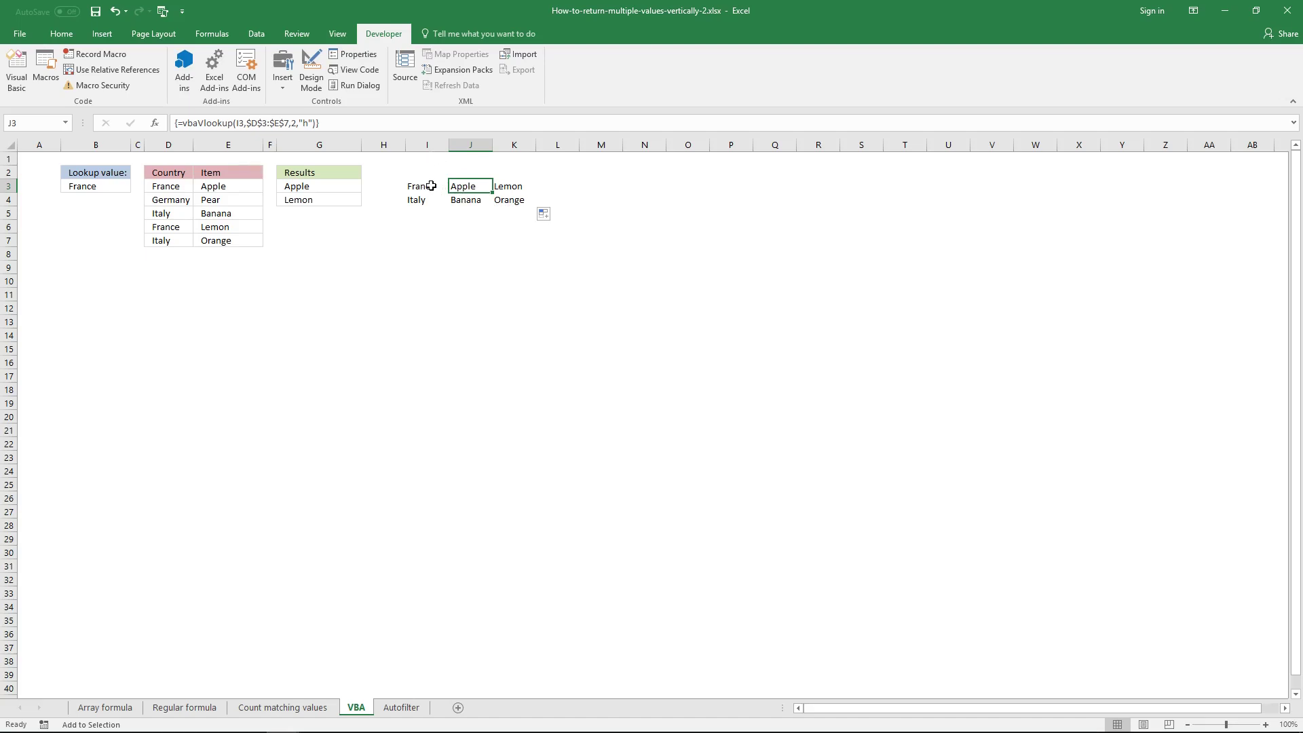
left_click(463, 199)
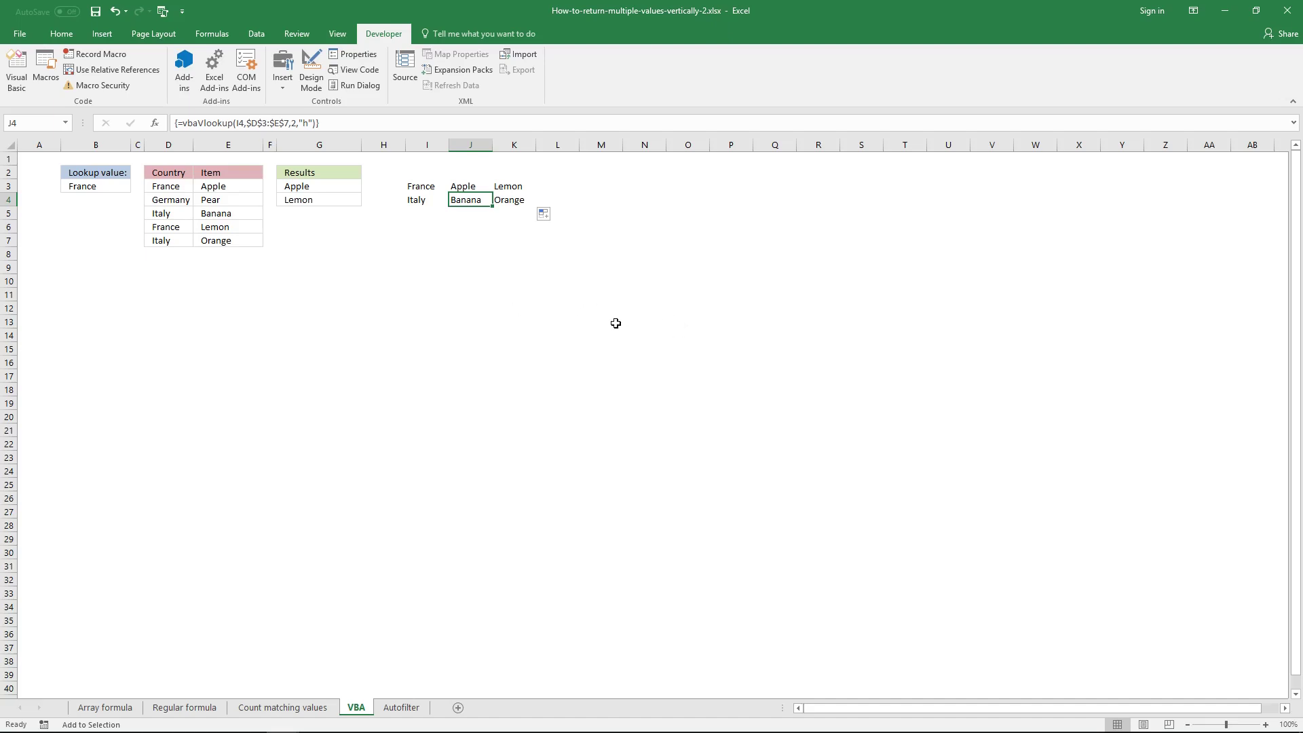
Enter the note '*.xlsm' in cell J7.
left_click(469, 236)
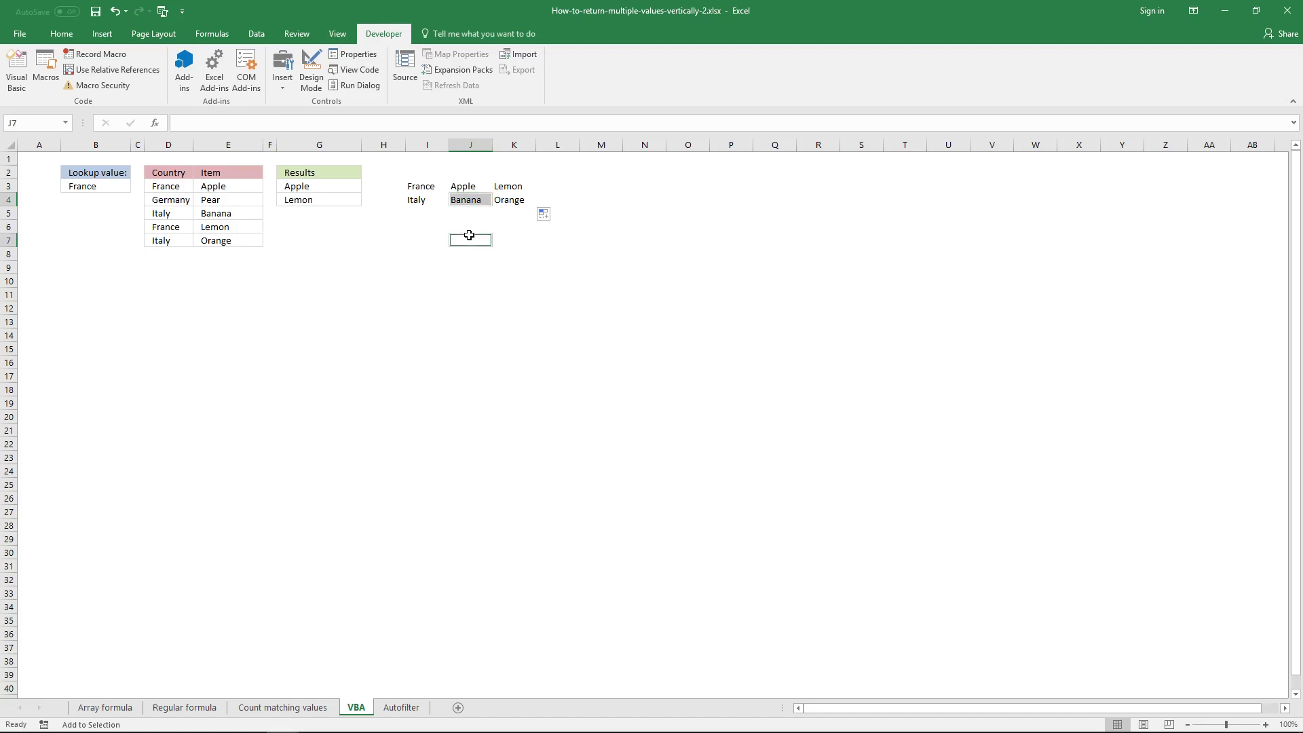
left_click(469, 235)
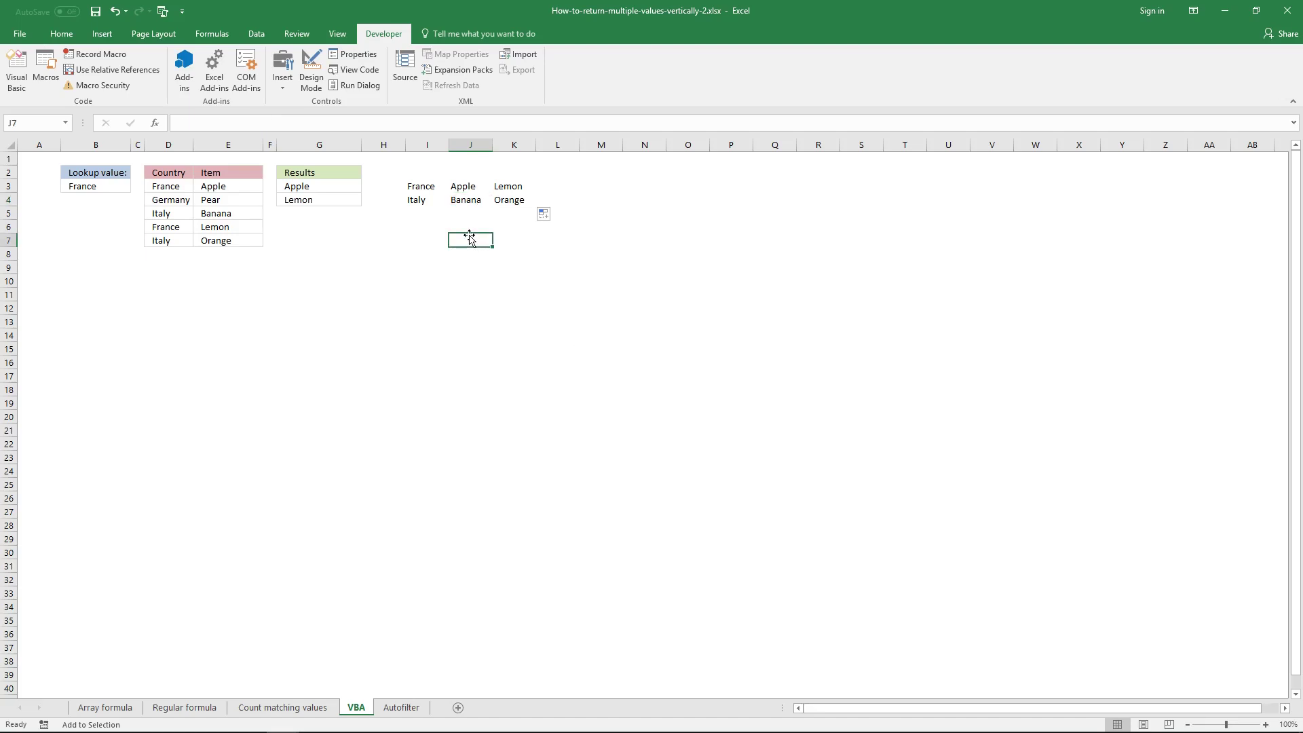
type("*.")
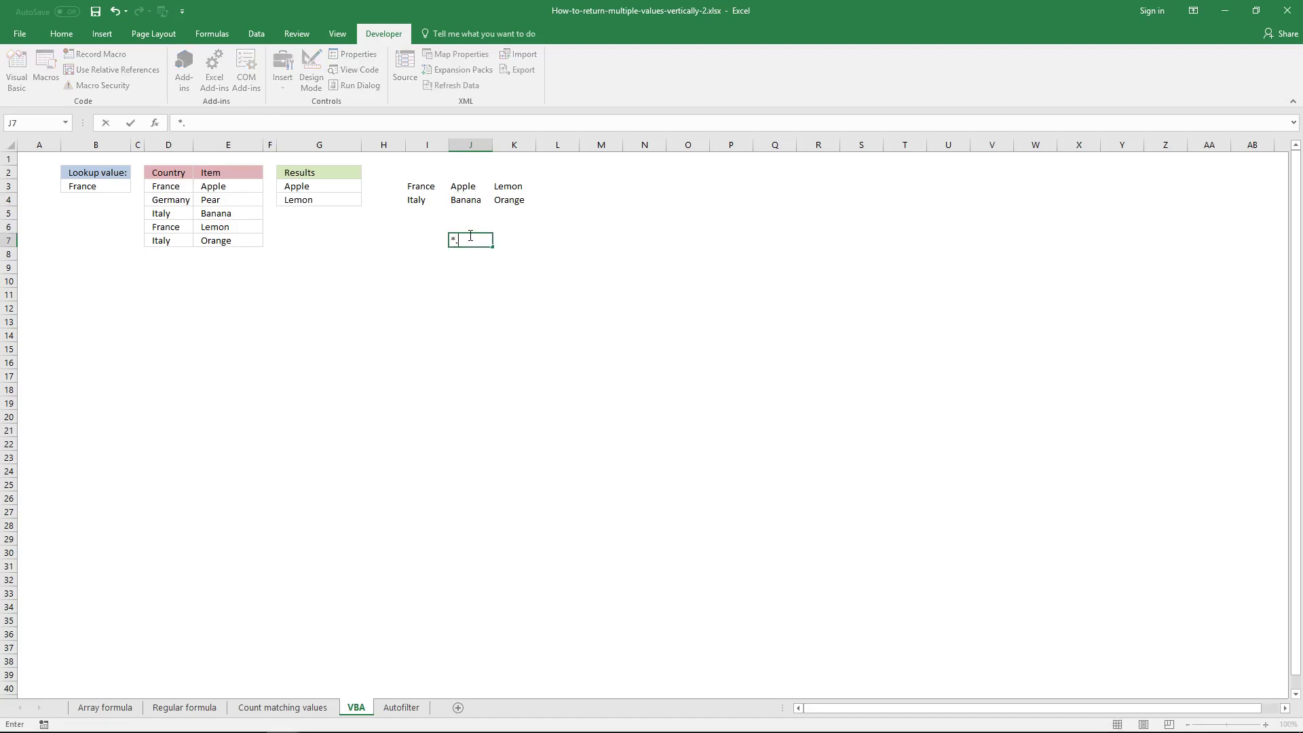
type("xlsm")
key("Return")
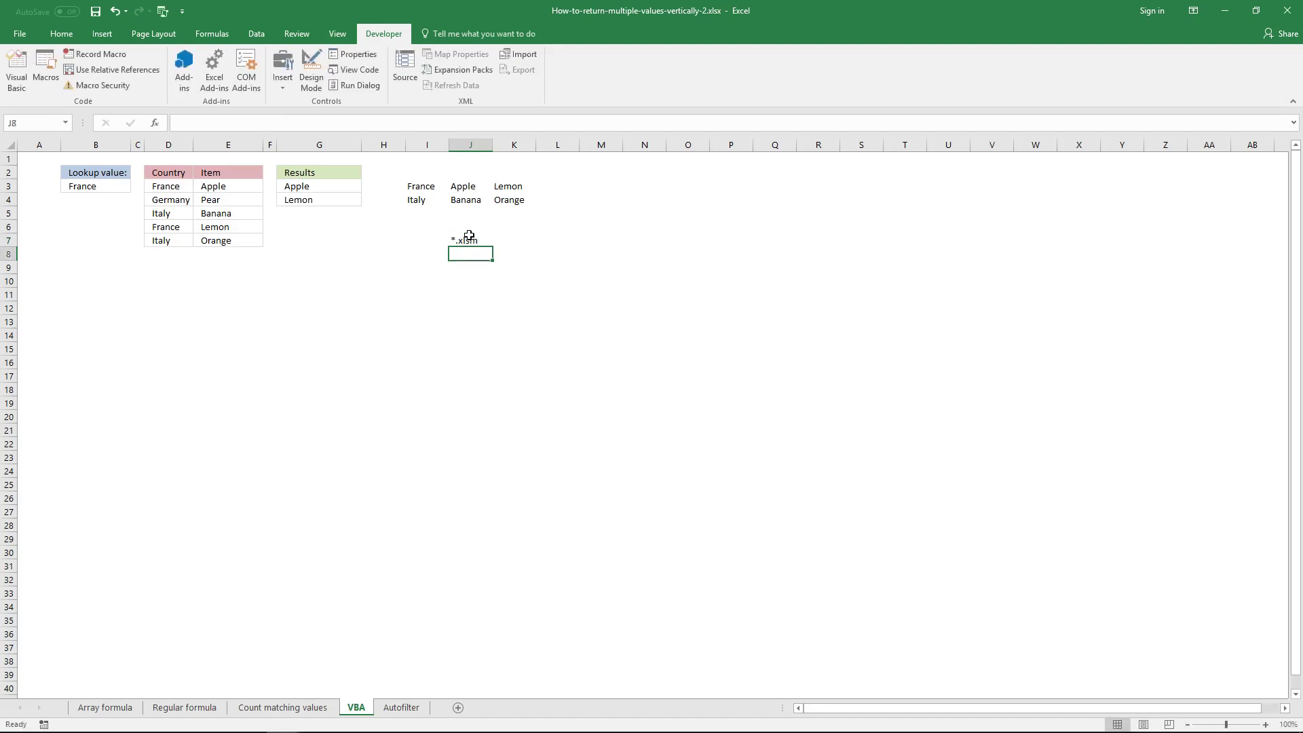